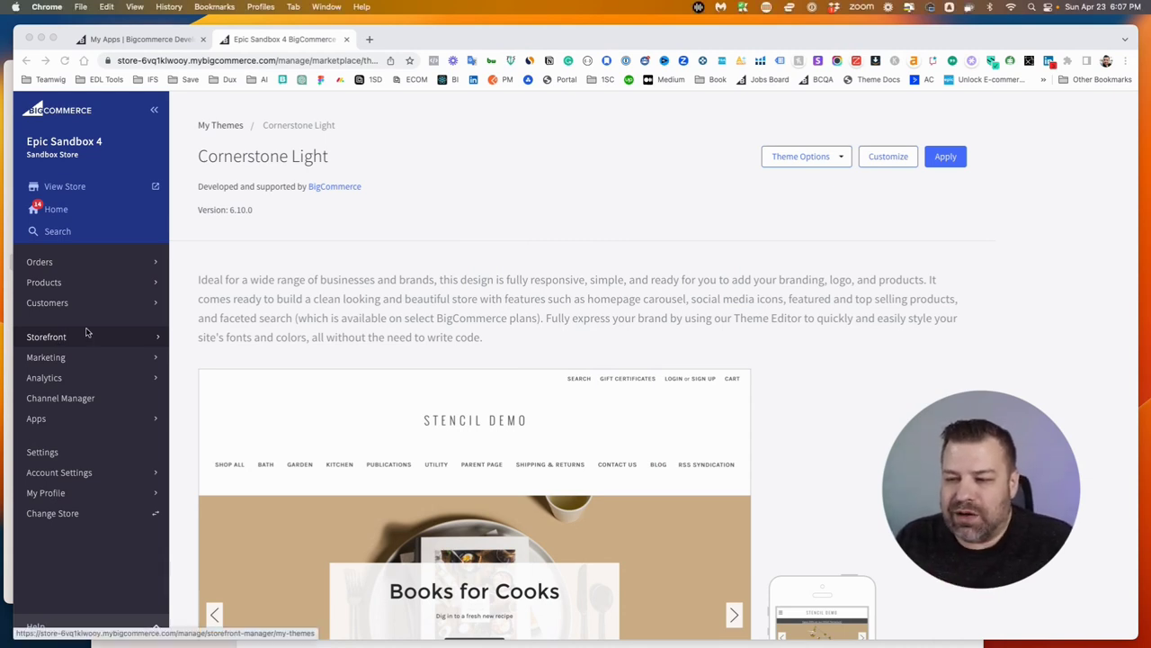
# Step: Go to Storefront > Web Pages to list the store's pages
pyautogui.click(733, 297)
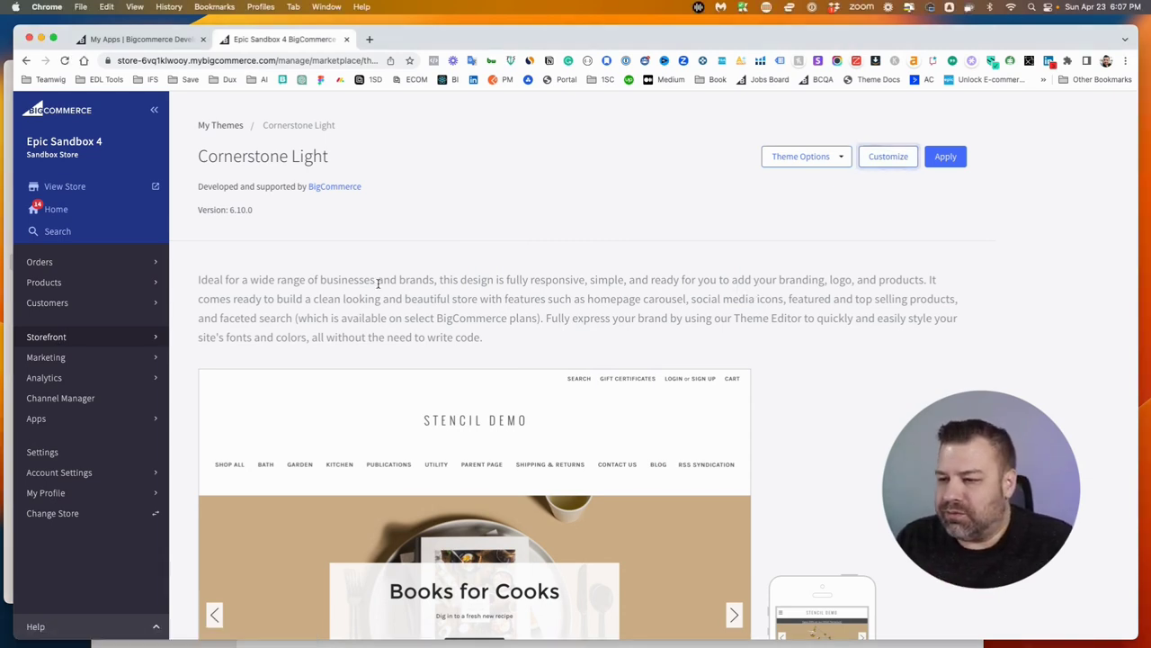
pyautogui.click(58, 340)
pyautogui.click(77, 419)
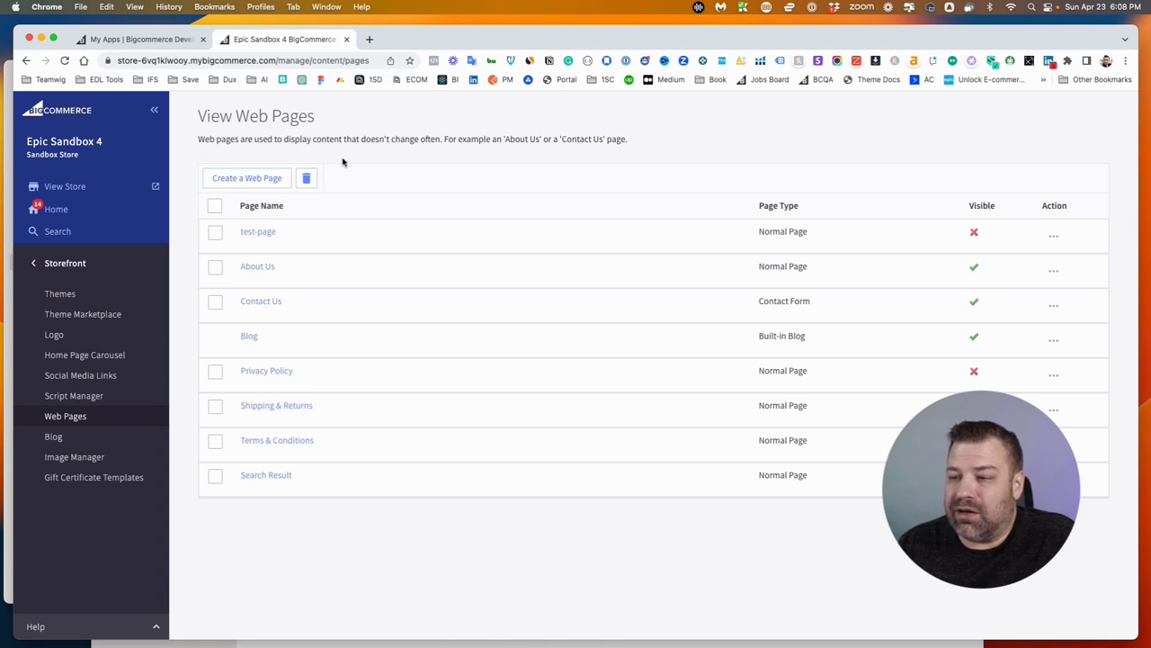
# Step: Start a new web page with the WYSIWYG content type and focus the Page Content editor
pyautogui.click(255, 180)
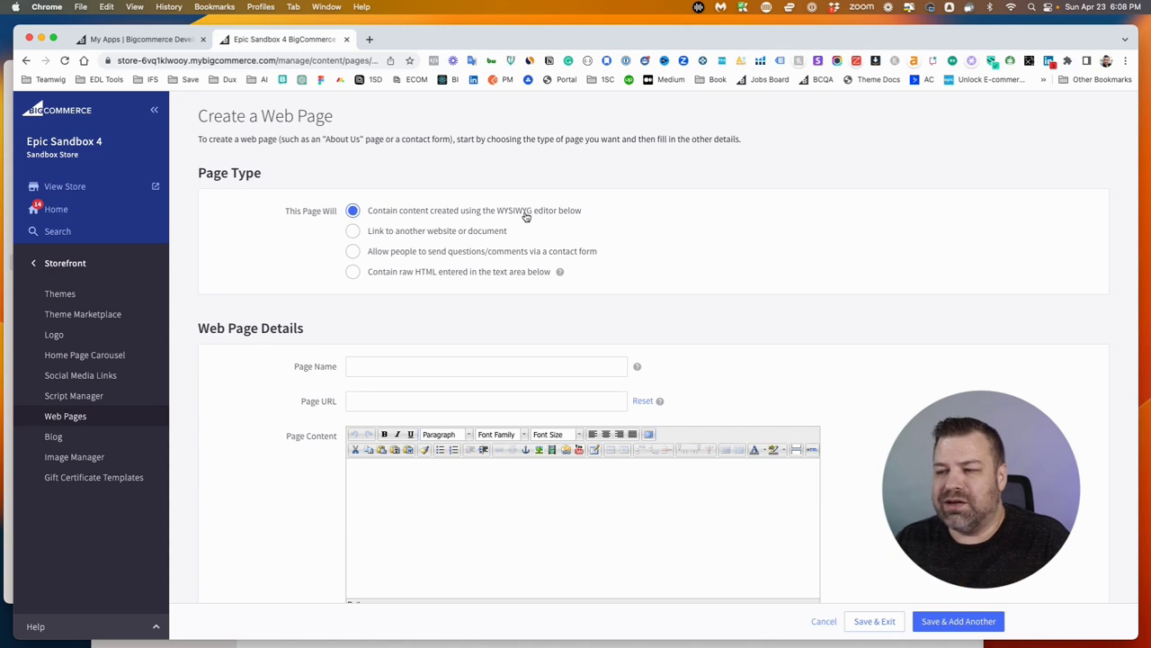
pyautogui.click(452, 516)
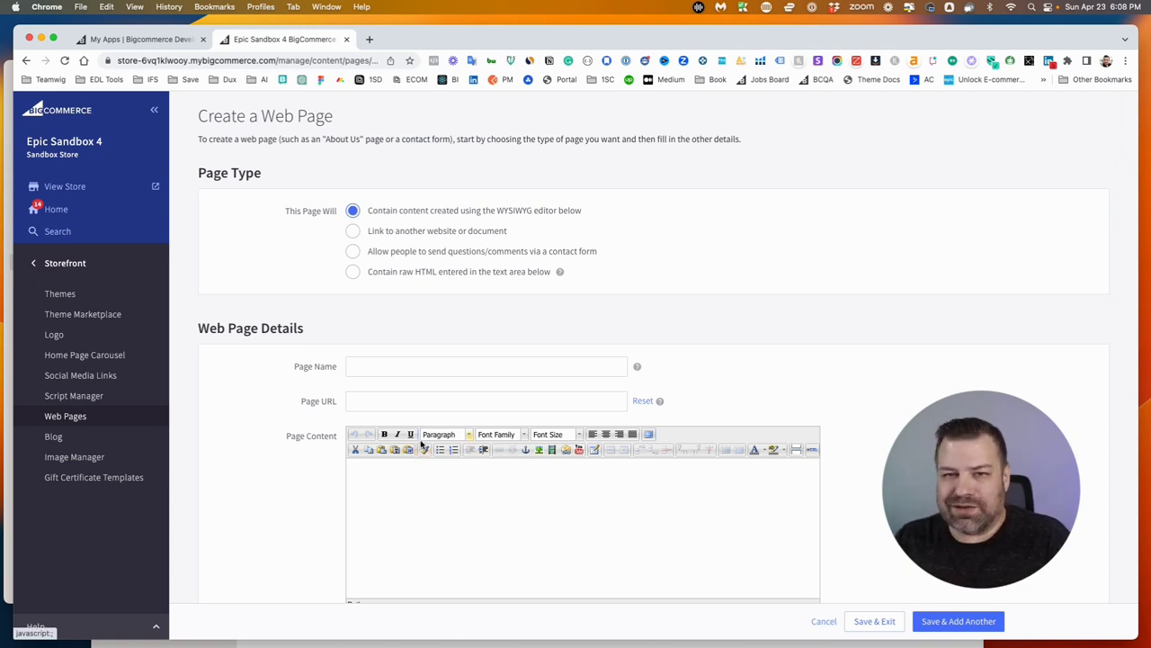
# Step: Make the page a link named 'Gift Certificate' pointing to /giftcertificates.php
pyautogui.click(353, 232)
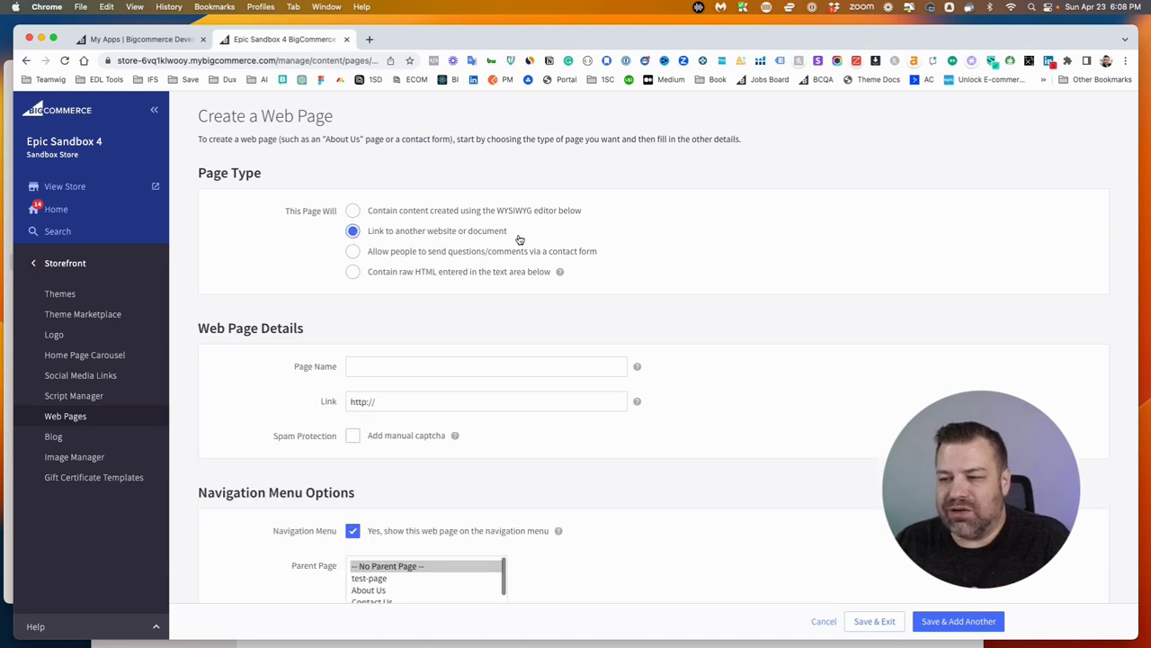
pyautogui.click(445, 368)
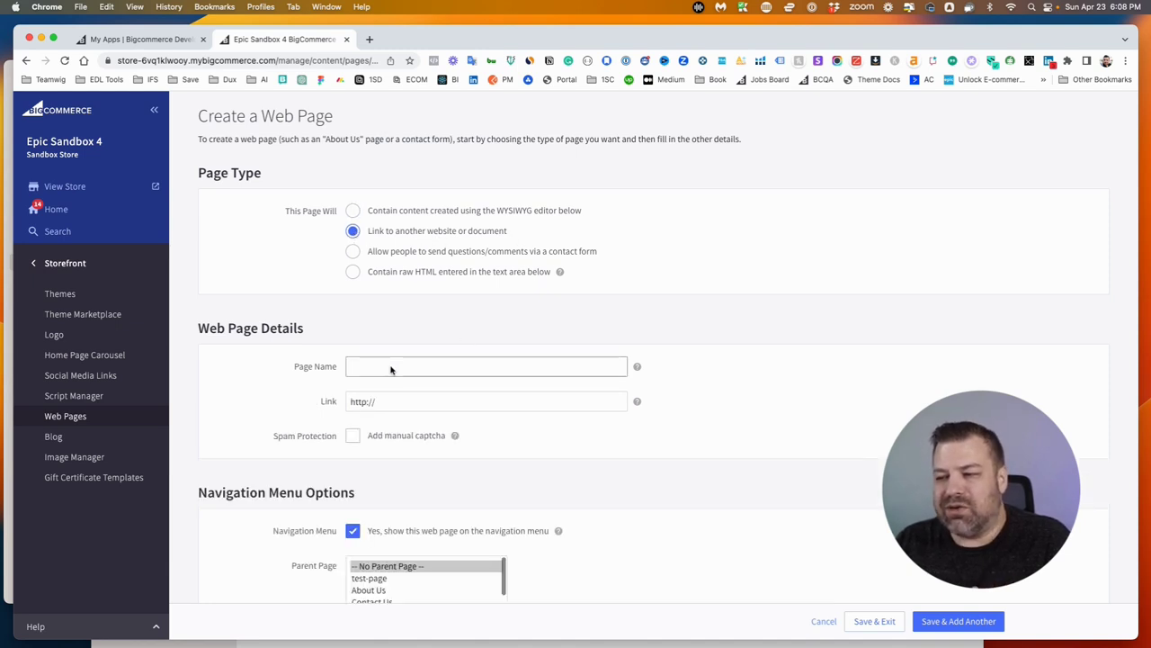
pyautogui.write('Gift Certif')
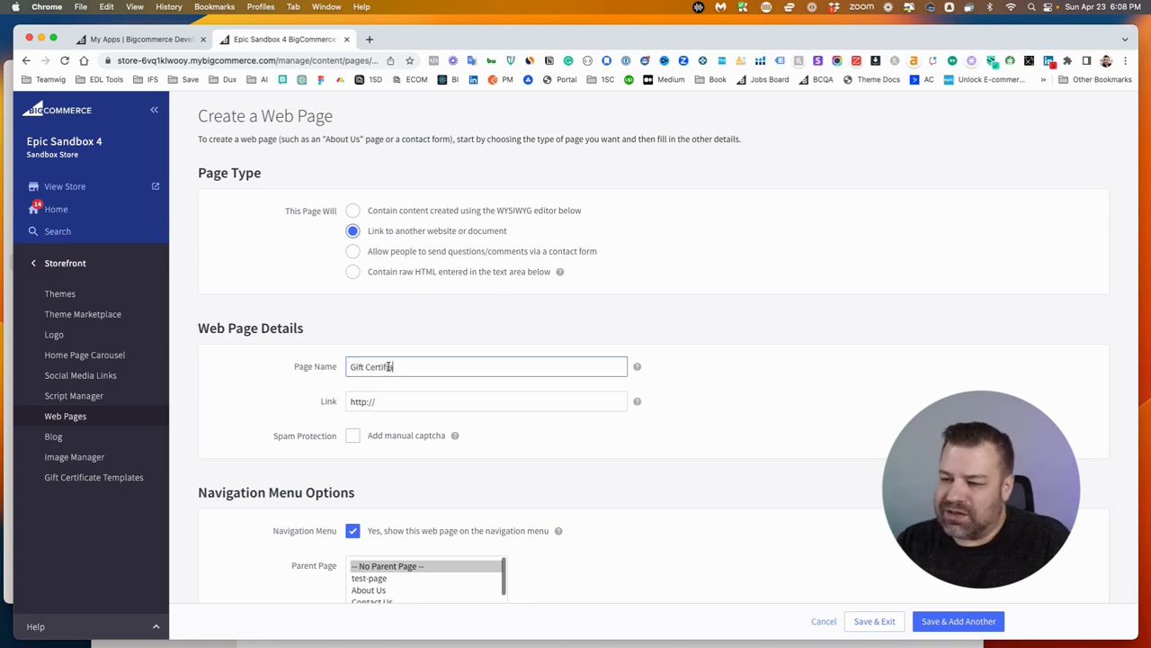
pyautogui.write('icate')
pyautogui.click(375, 400)
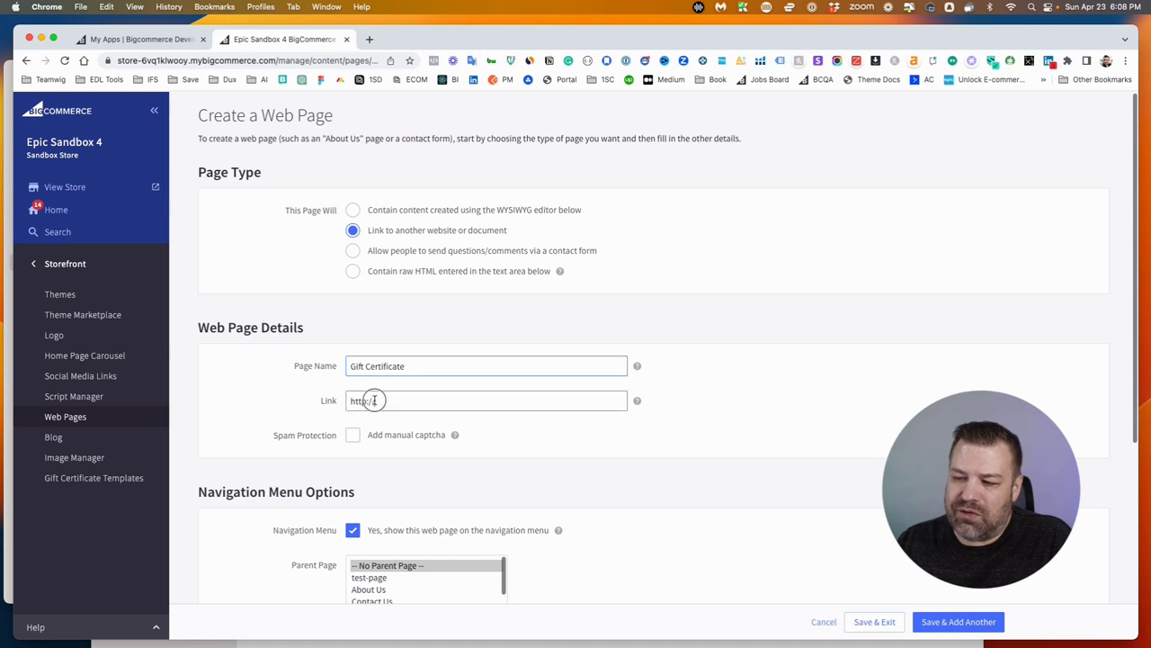
pyautogui.hotkey('ctrl', 'a')
pyautogui.write('/gift')
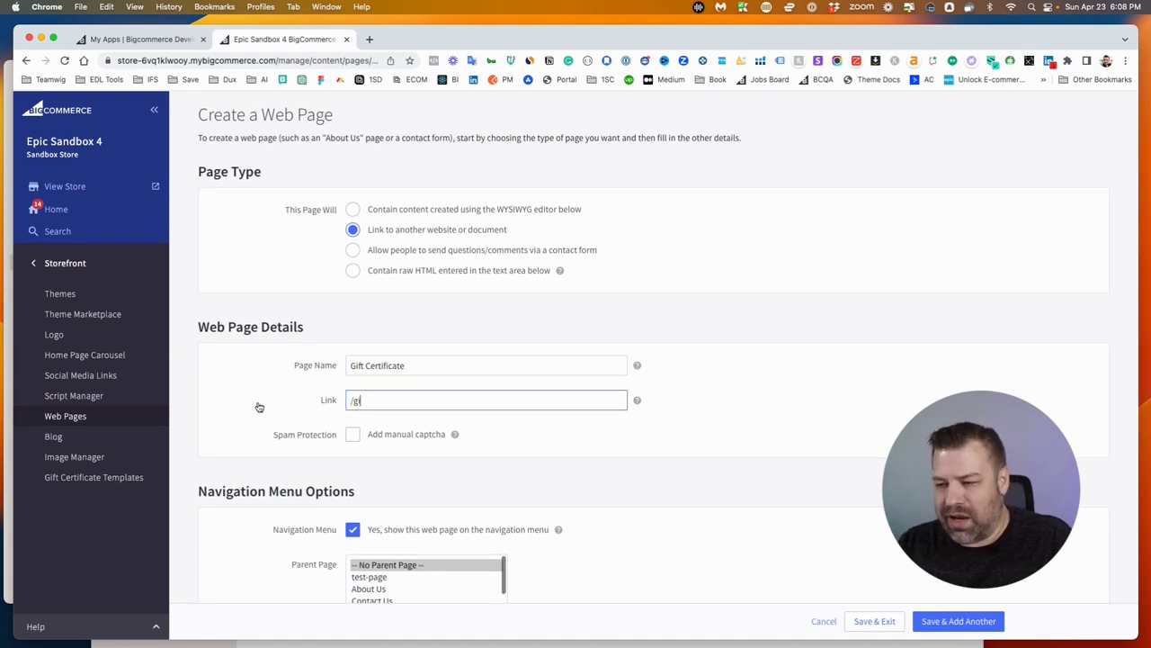
pyautogui.write('certifi')
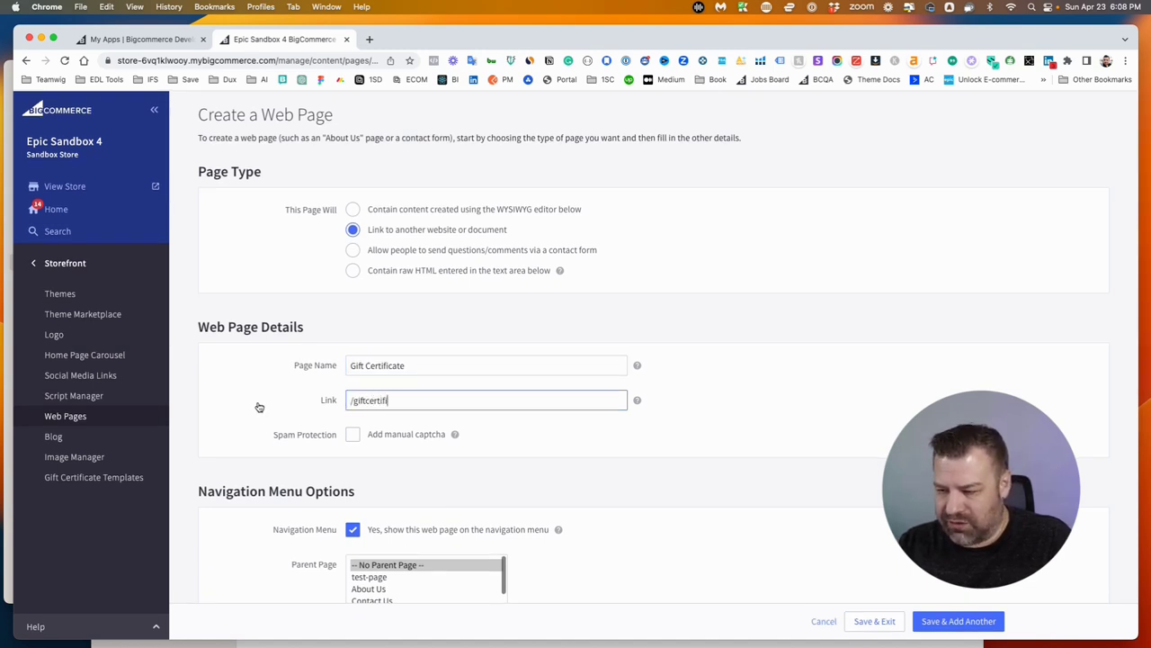
pyautogui.write('cates.php')
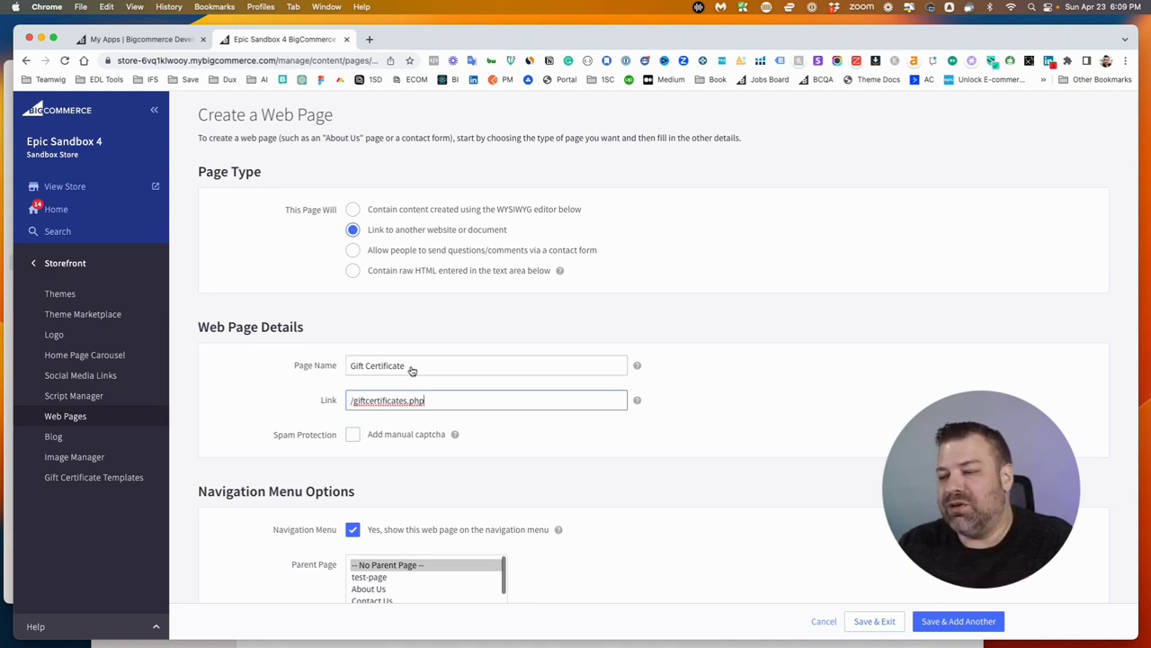
# Step: Try the contact form option, then set the page to contain raw HTML at /gift-certificate/
pyautogui.click(353, 251)
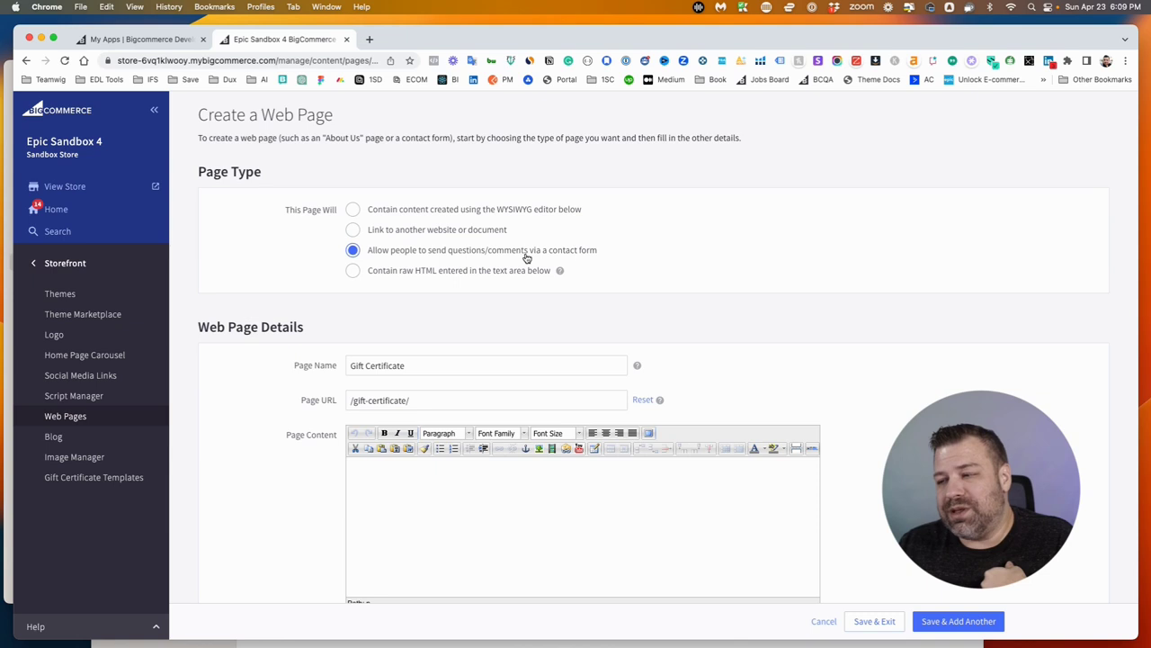
pyautogui.click(417, 477)
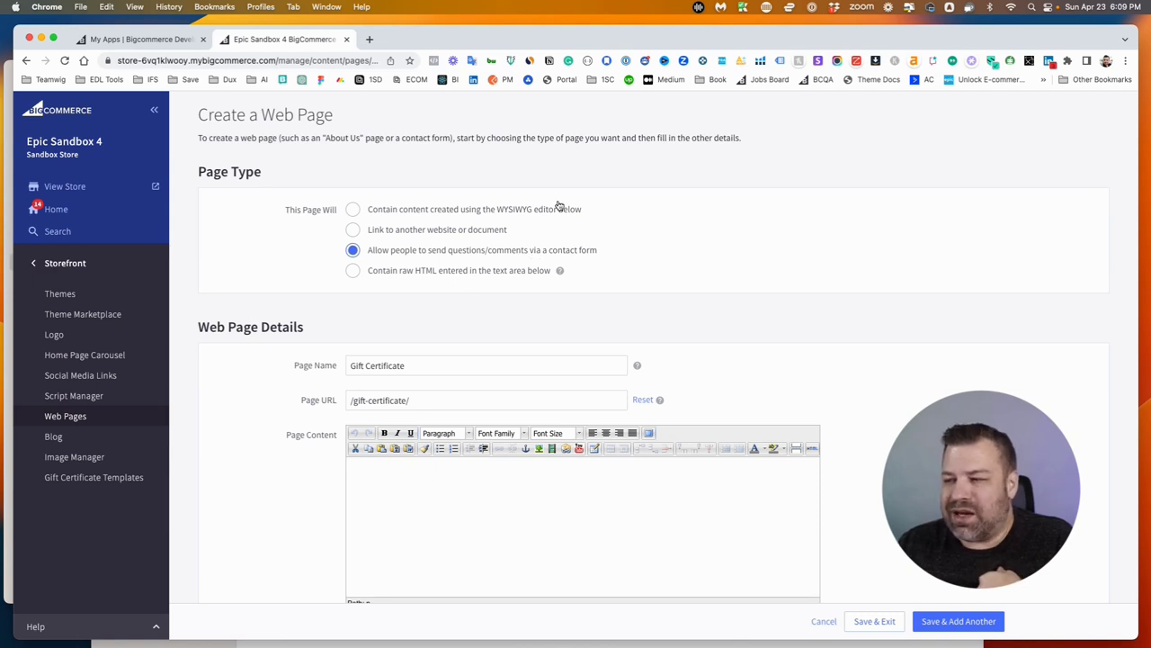
pyautogui.scroll(-5, 415, 254)
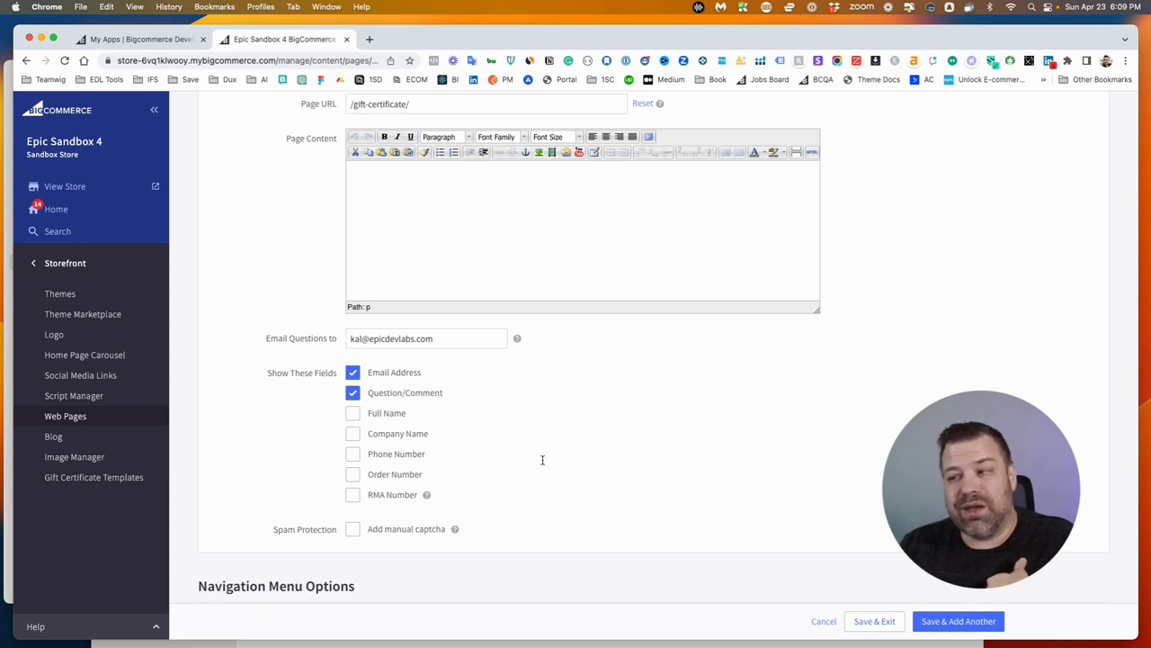
pyautogui.scroll(3, 542, 462)
pyautogui.scroll(1, 543, 463)
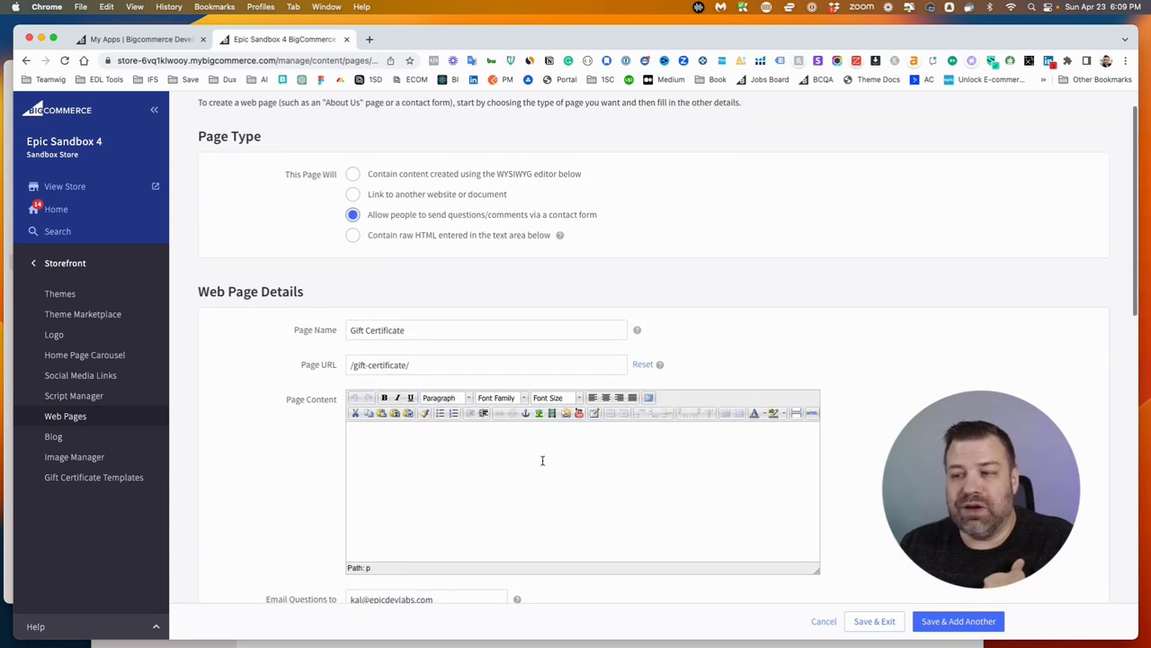
pyautogui.scroll(1, 542, 460)
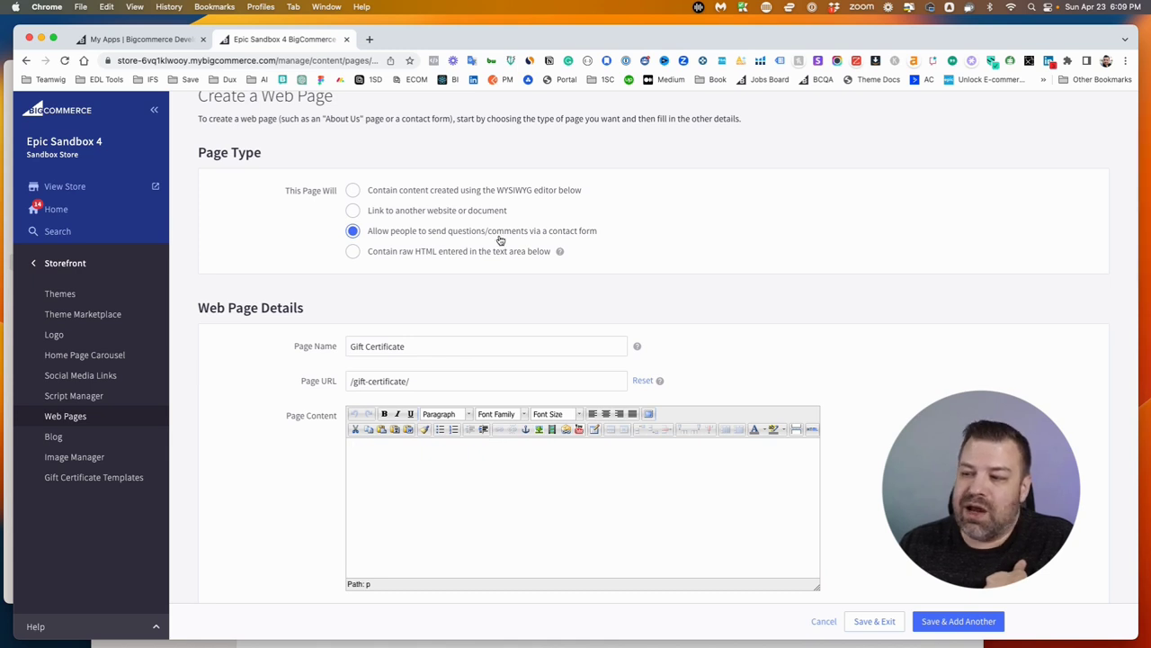
pyautogui.click(353, 250)
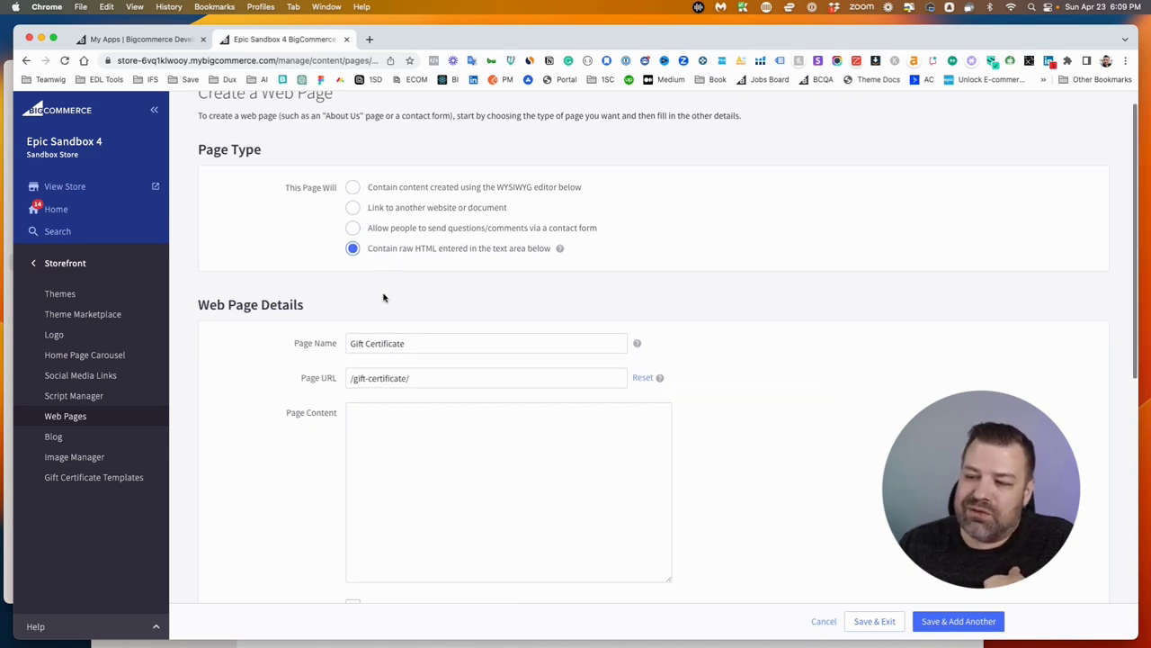
pyautogui.click(386, 434)
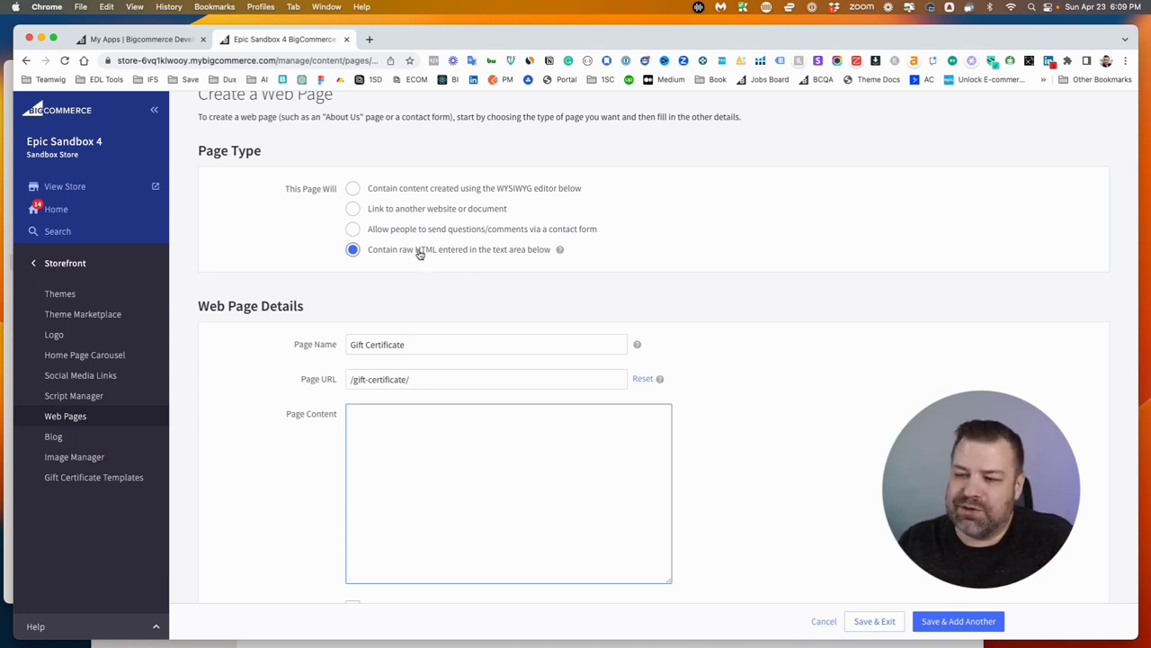
# Step: Switch to the WYSIWYG editor, rename the page 'Sample Page' at /sample-page/, and add body text
pyautogui.click(353, 191)
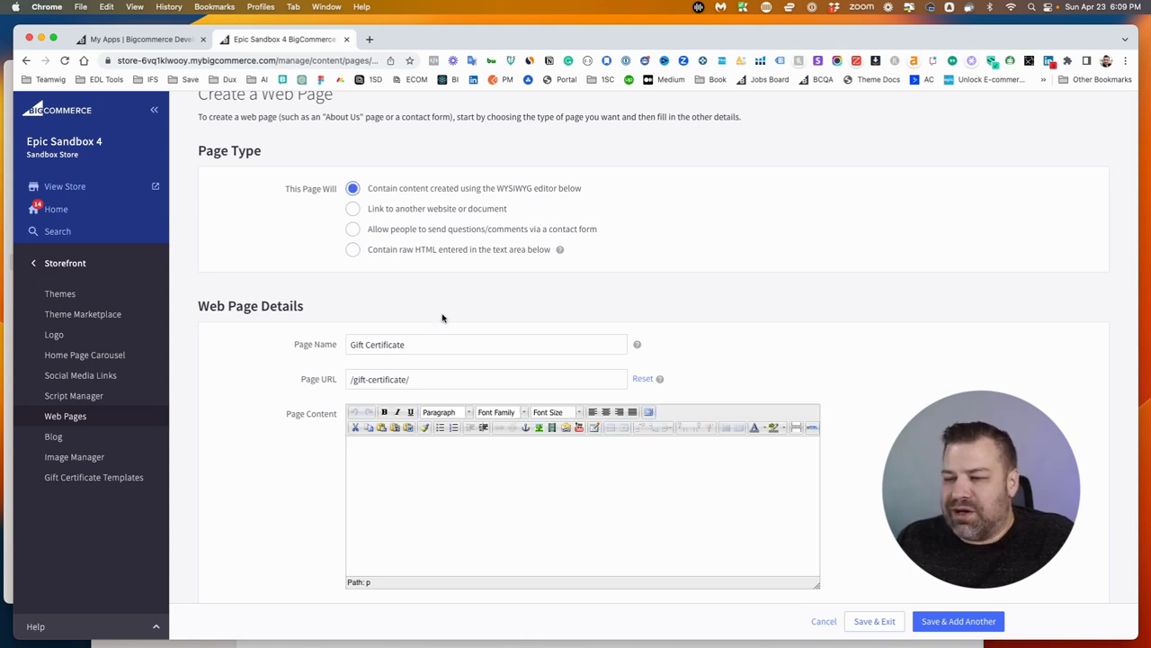
pyautogui.moveTo(425, 344); pyautogui.dragTo(303, 337)
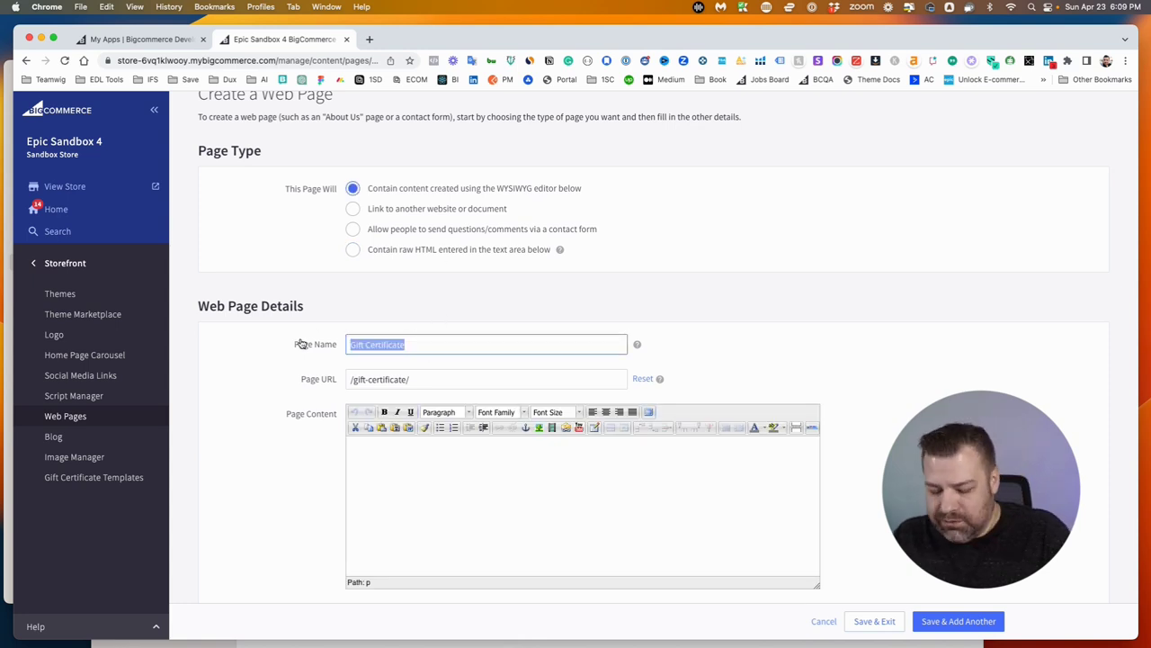
pyautogui.write('Sample Page')
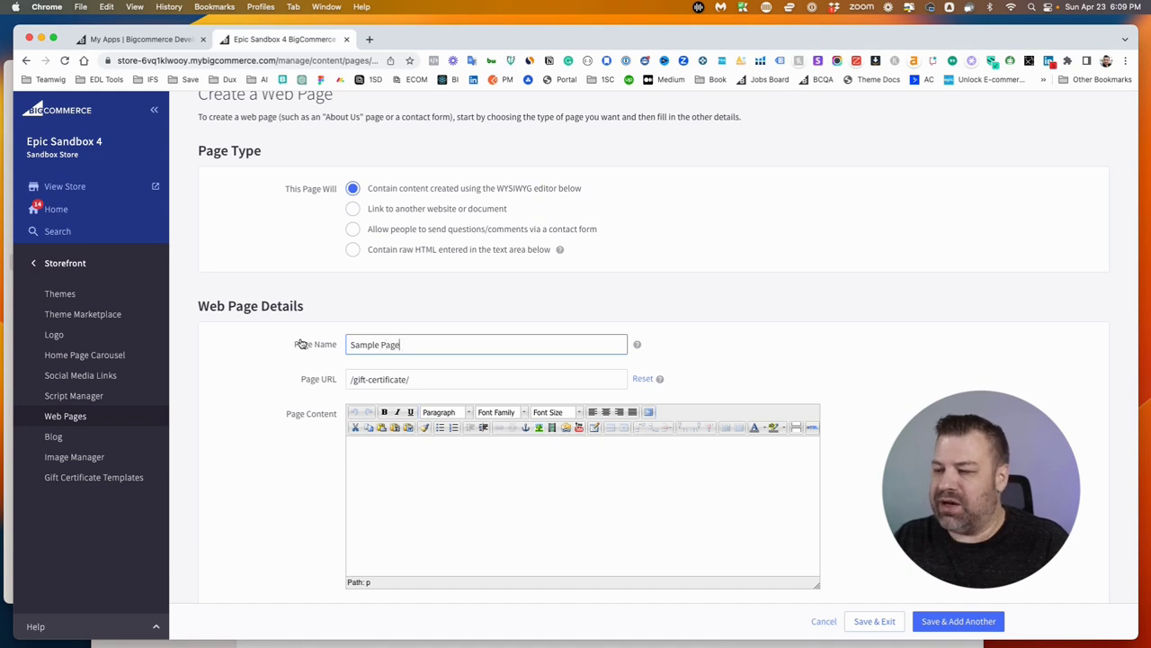
pyautogui.press('Tab')
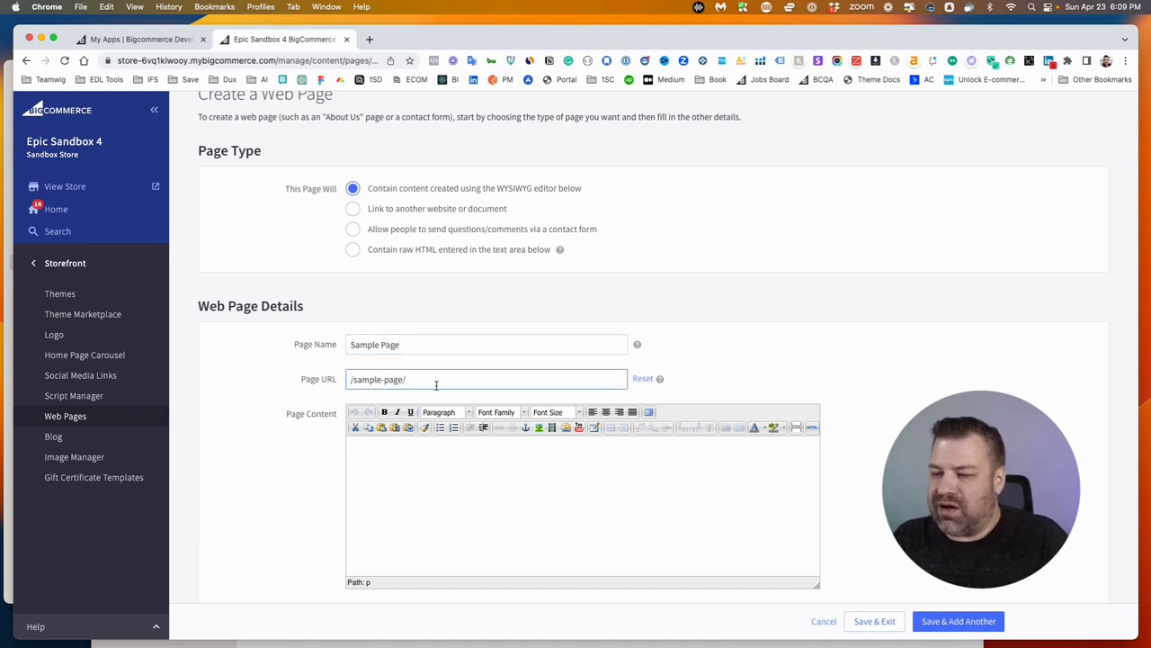
pyautogui.click(401, 482)
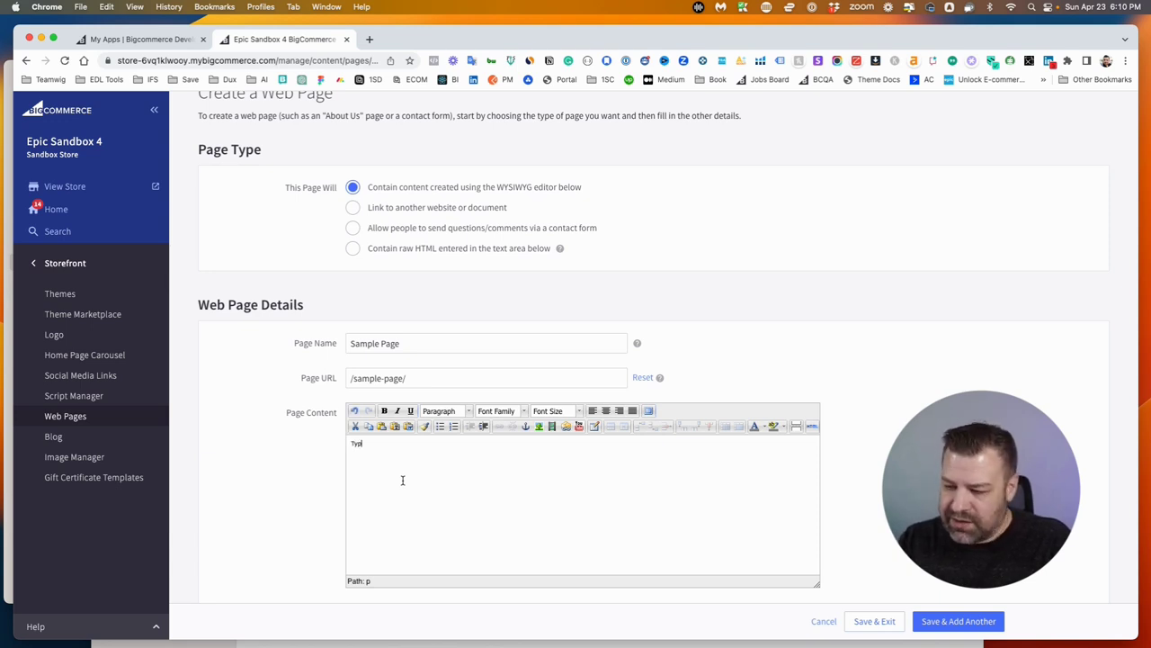
pyautogui.write('e some content into the page editor.')
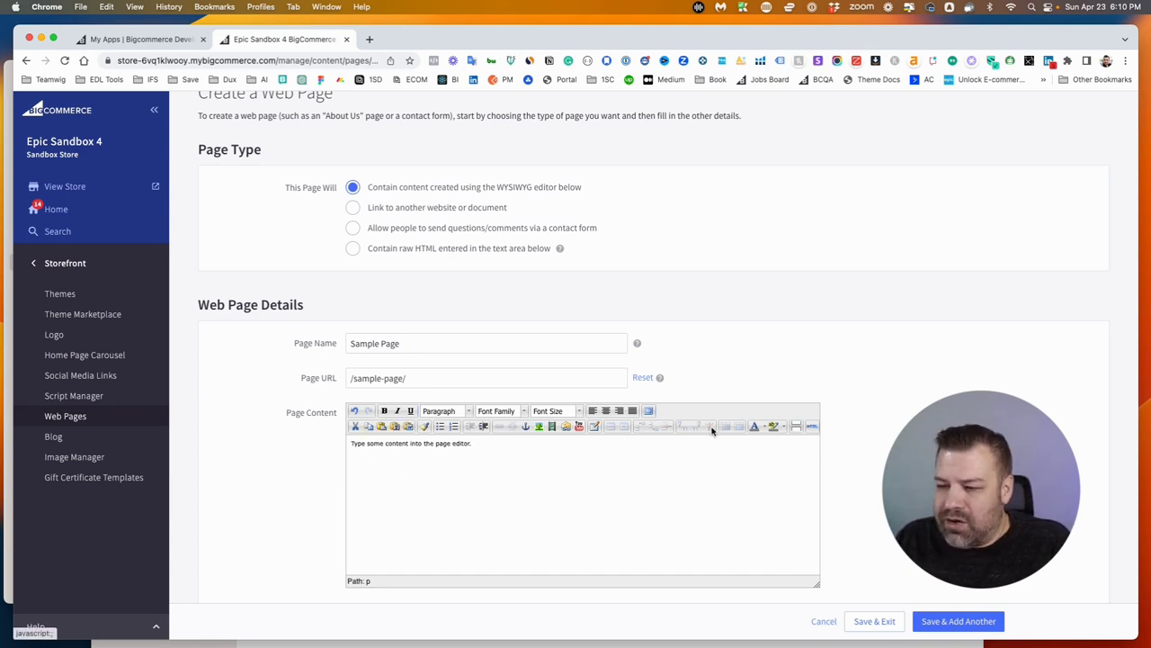
# Step: Insert echo.png from the image gallery, then select and delete it
pyautogui.click(539, 428)
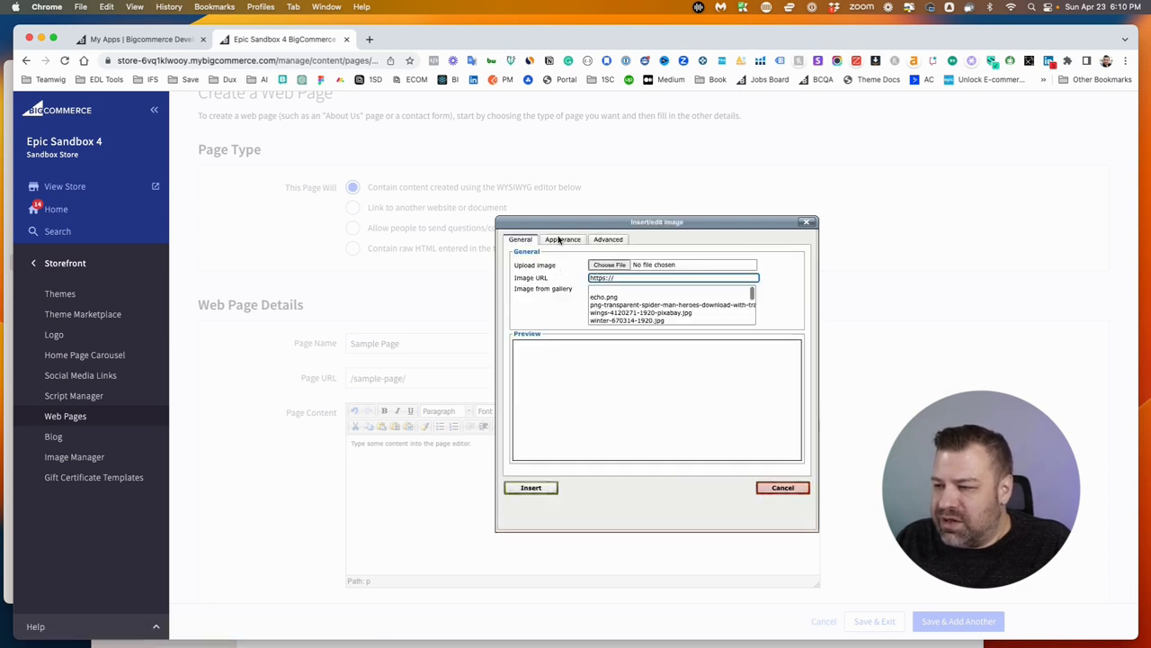
pyautogui.click(611, 297)
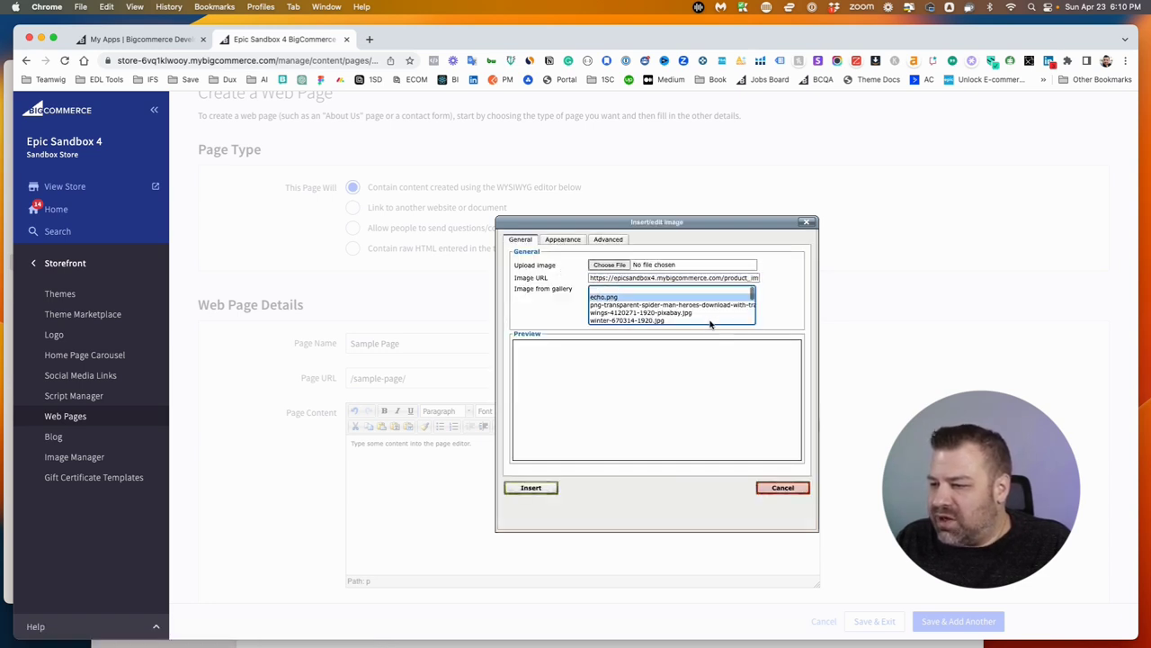
pyautogui.click(532, 489)
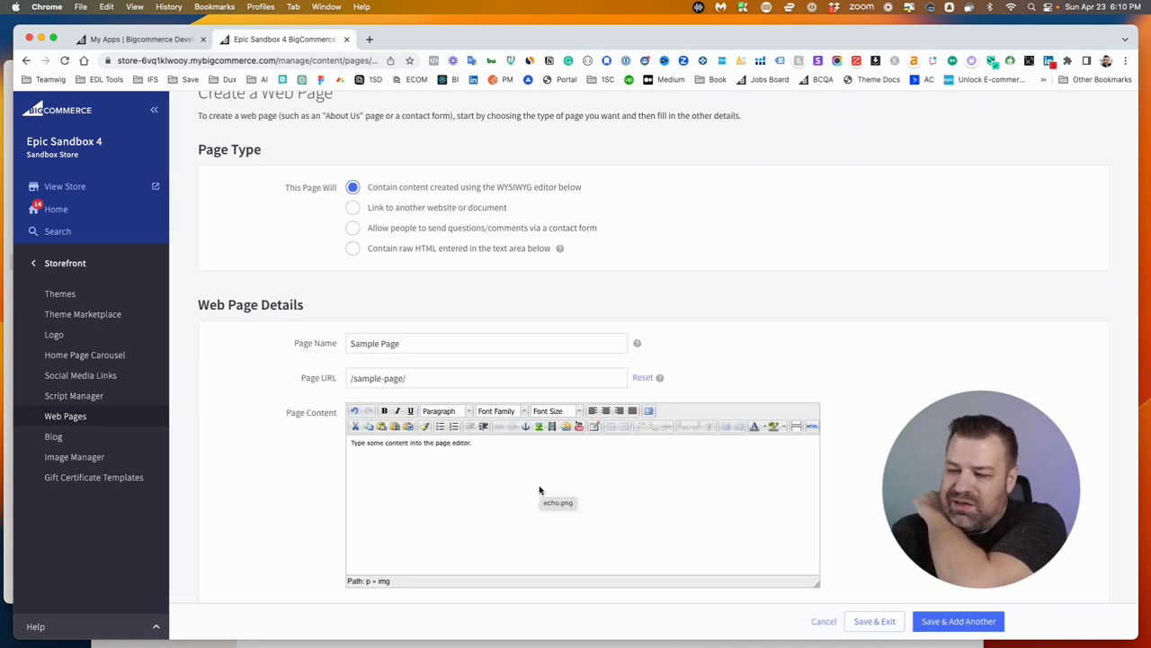
pyautogui.scroll(-3, 541, 488)
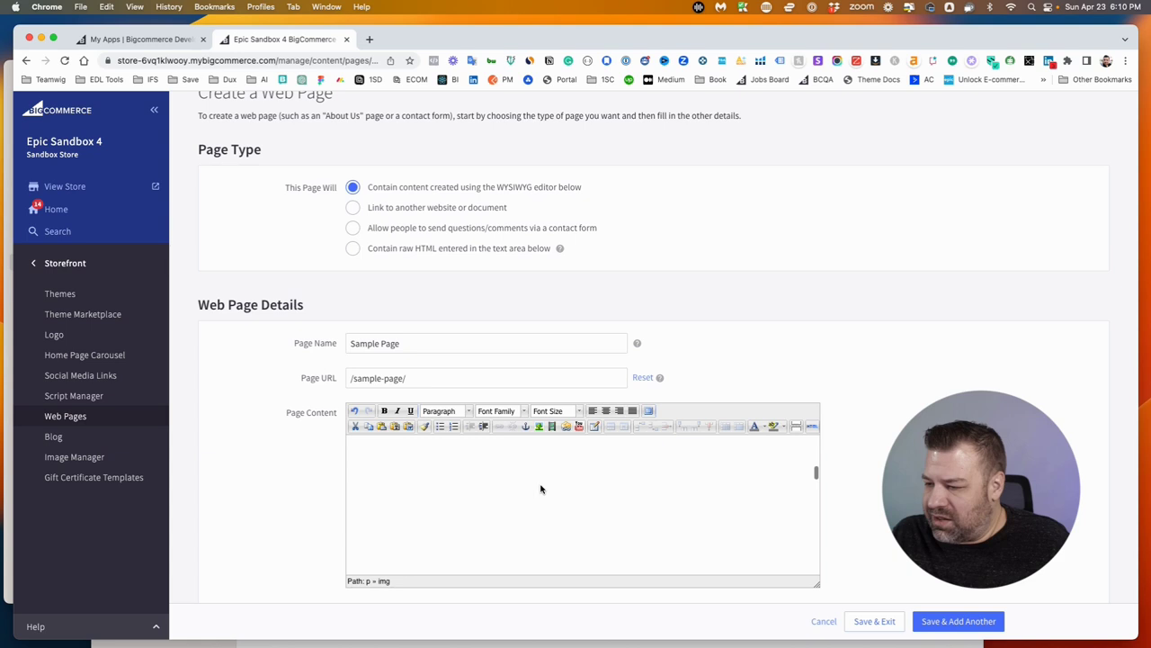
pyautogui.click(540, 470)
pyautogui.scroll(-3, 789, 459)
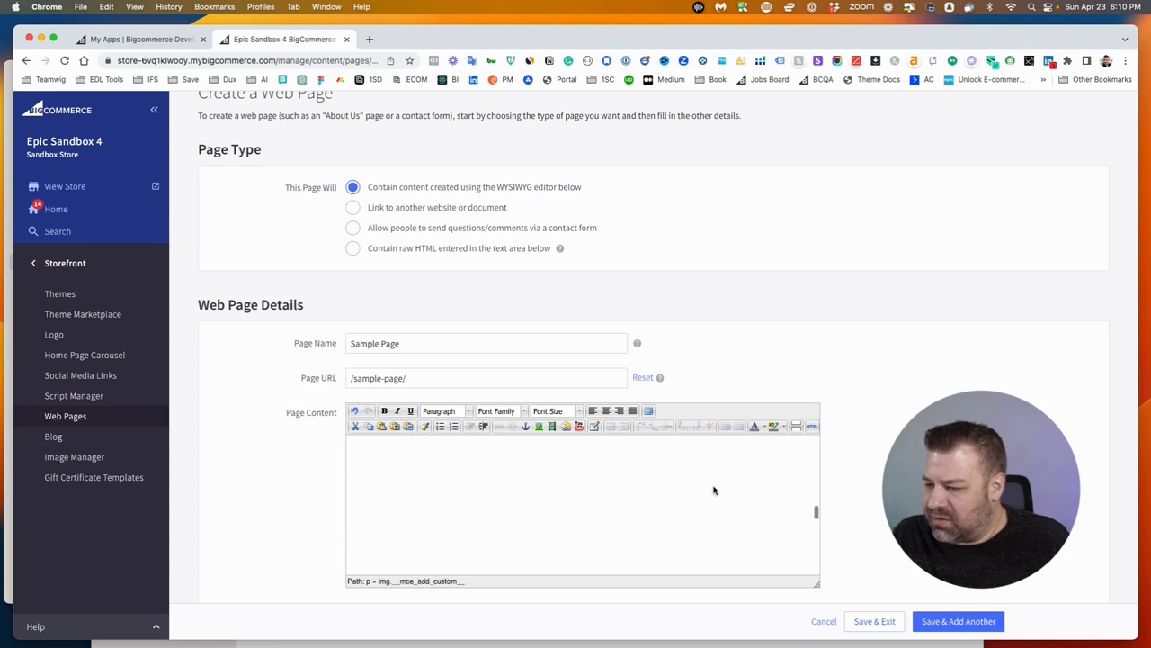
pyautogui.scroll(5, 720, 485)
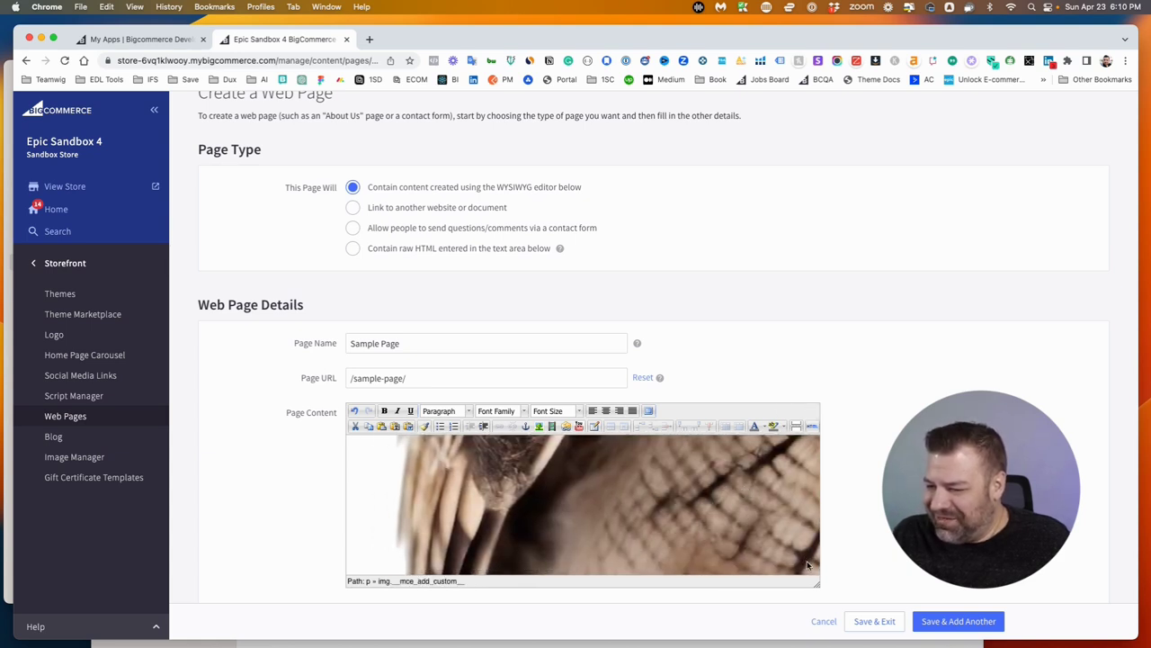
pyautogui.press('BackSpace')
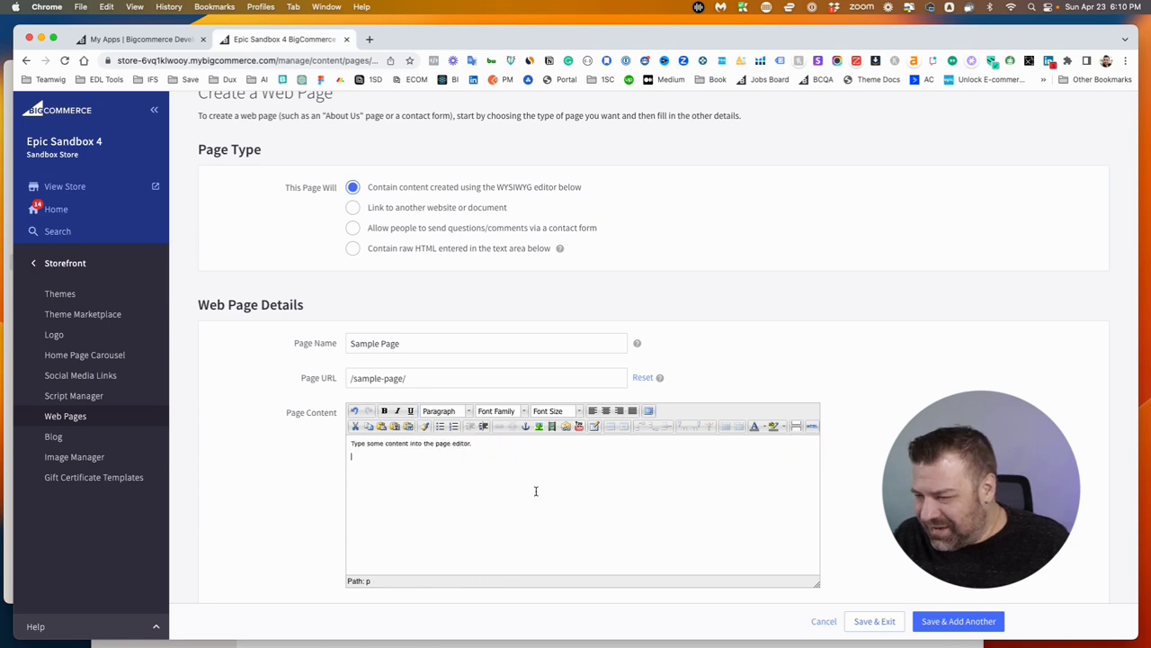
# Step: Insert the woman-918475-1920.jpg gallery photo below the text
pyautogui.click(537, 426)
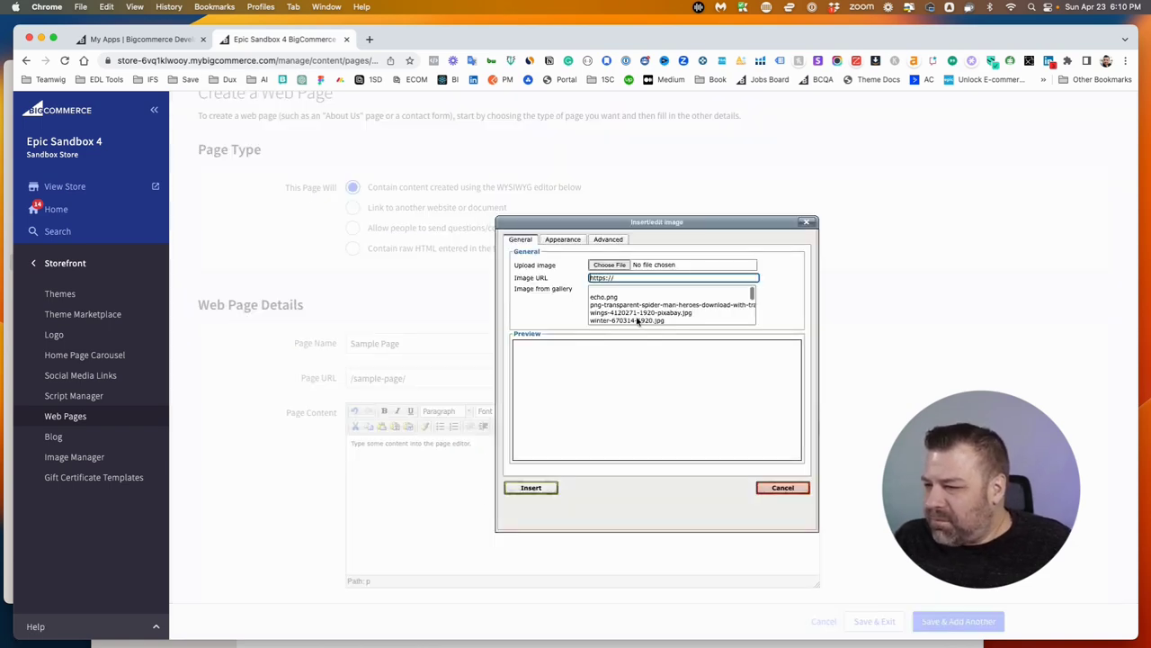
pyautogui.scroll(-5, 643, 312)
pyautogui.click(638, 307)
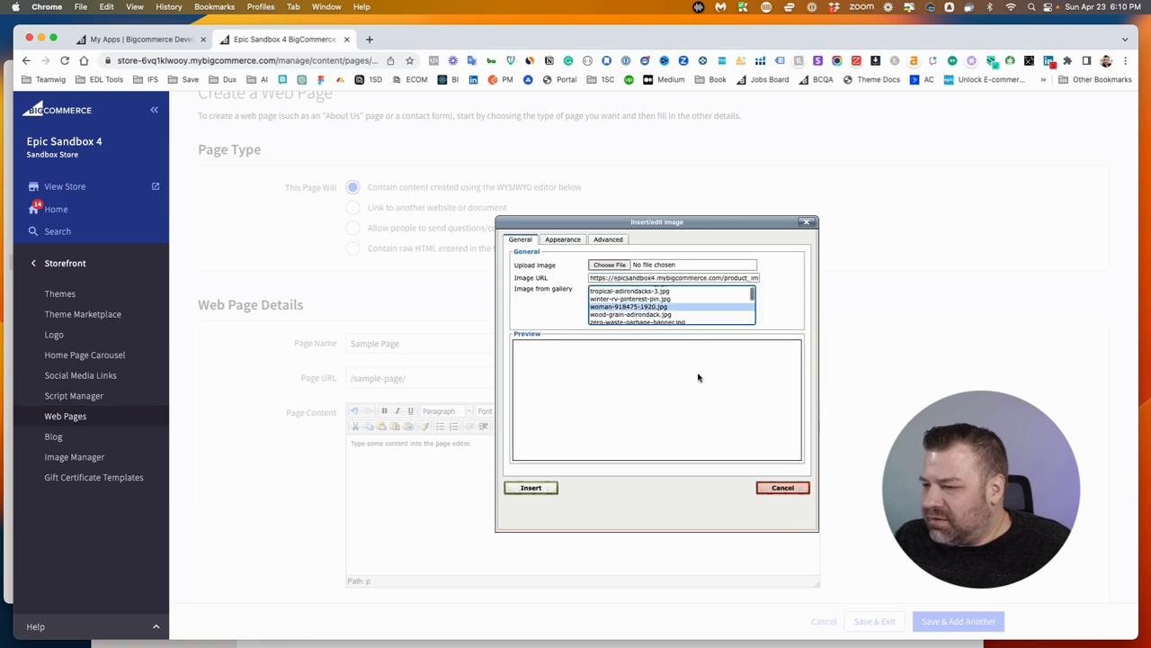
pyautogui.click(533, 488)
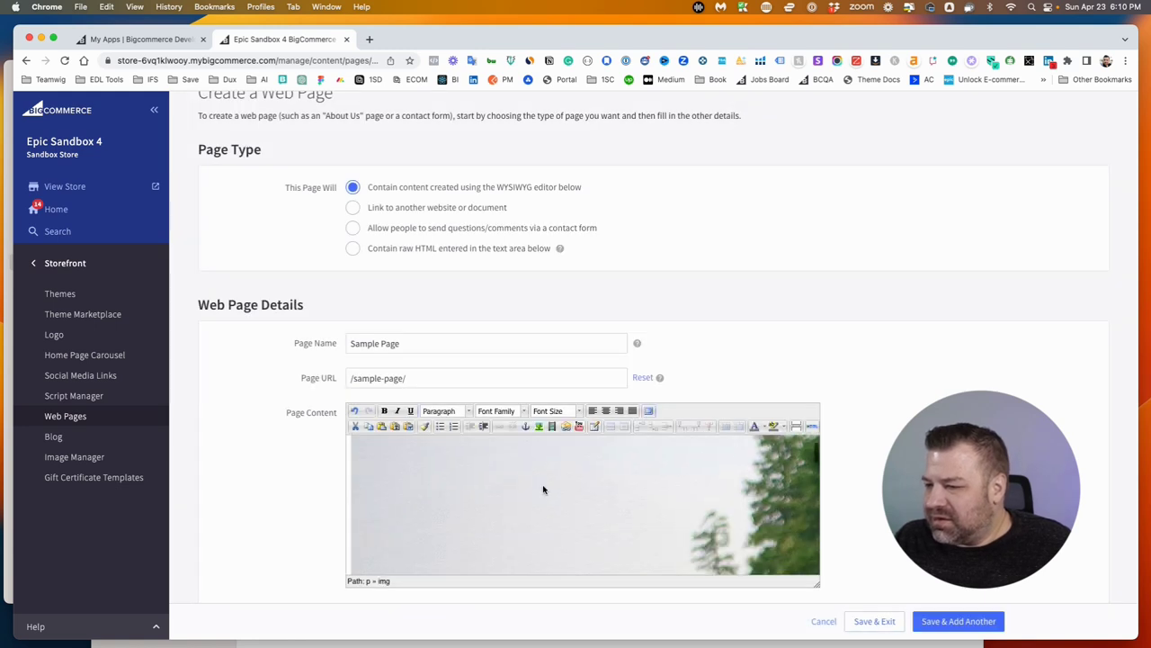
pyautogui.scroll(10, 542, 488)
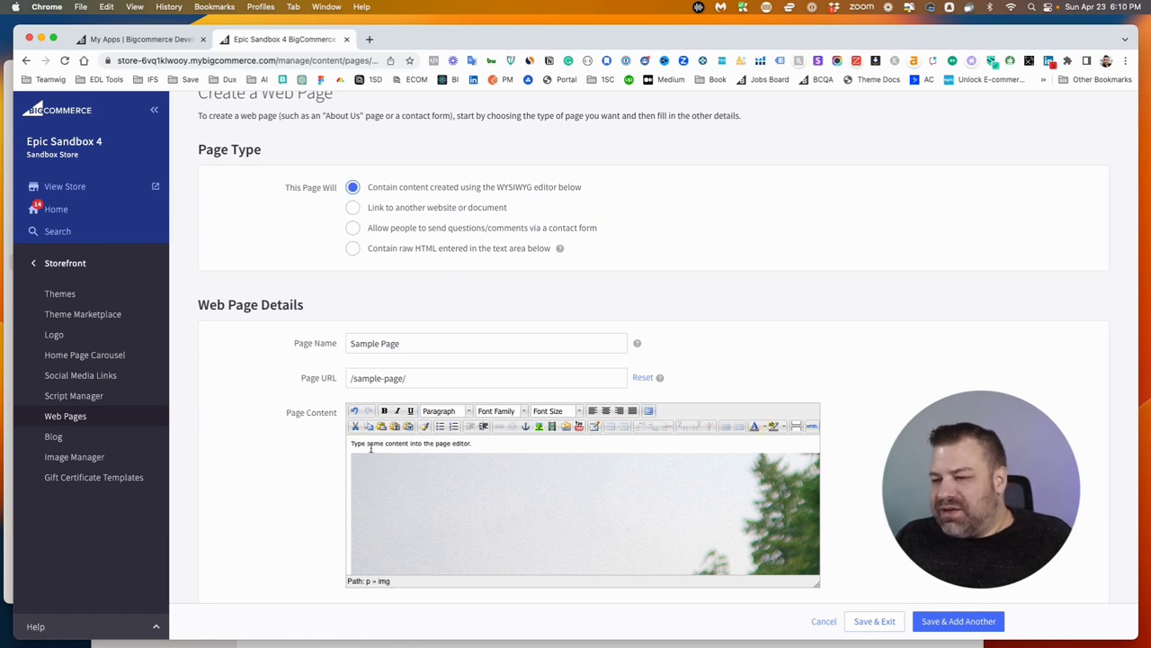
pyautogui.scroll(-5, 370, 448)
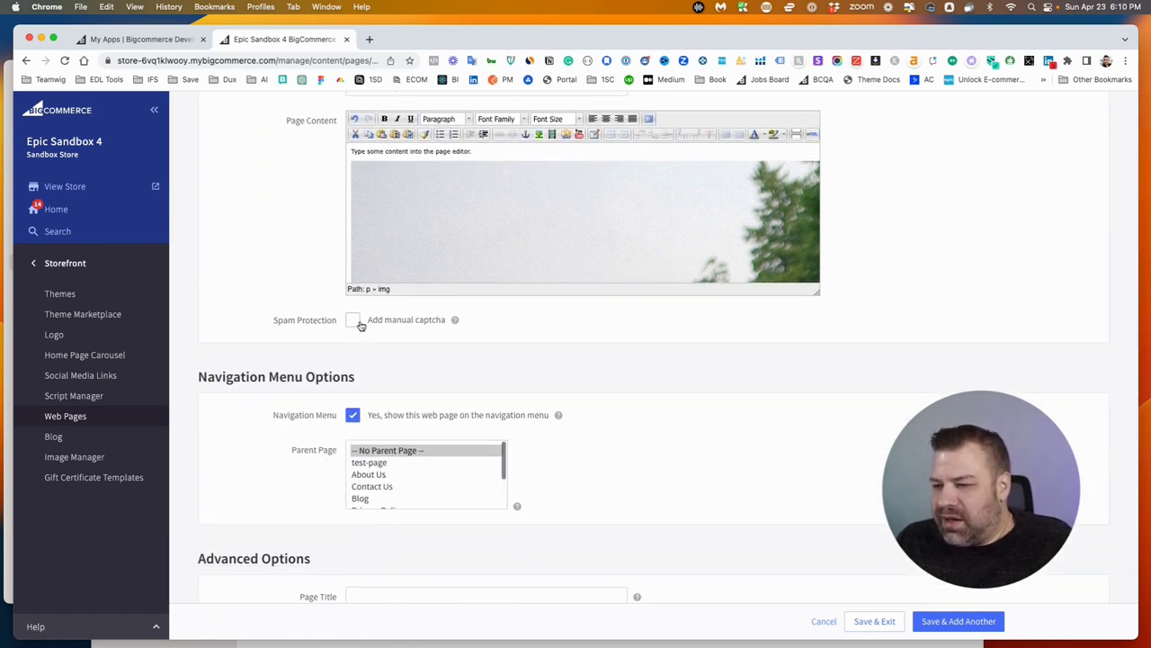
pyautogui.scroll(-3, 409, 455)
pyautogui.scroll(-3, 307, 447)
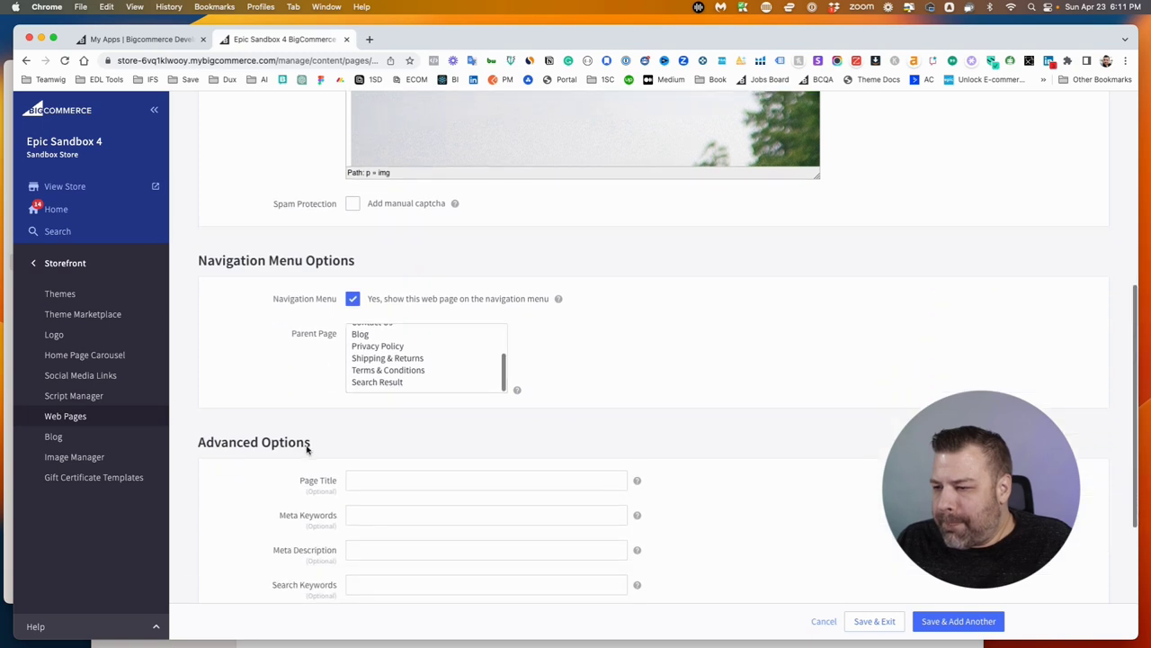
pyautogui.scroll(4, 414, 352)
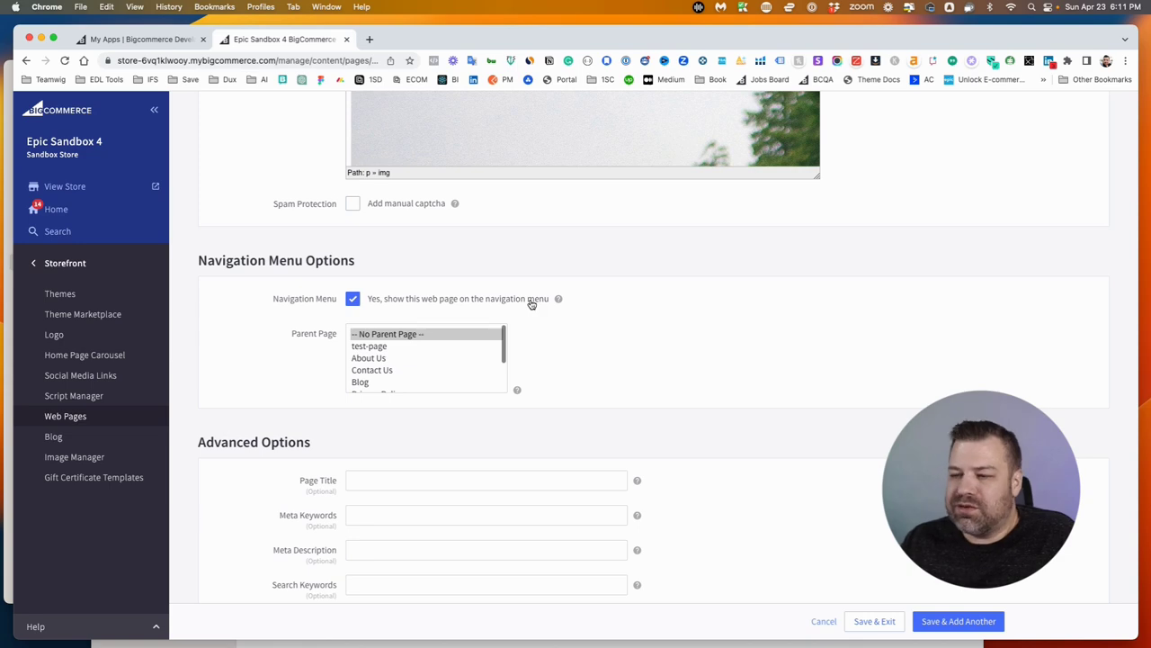
pyautogui.click(352, 300)
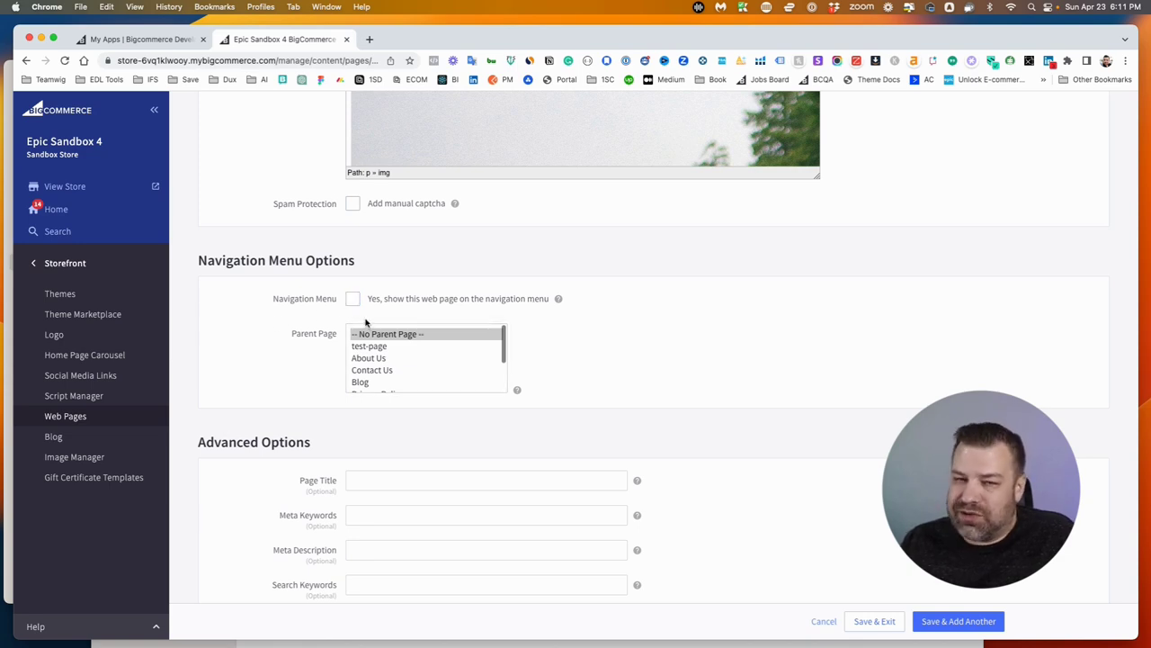
pyautogui.click(353, 298)
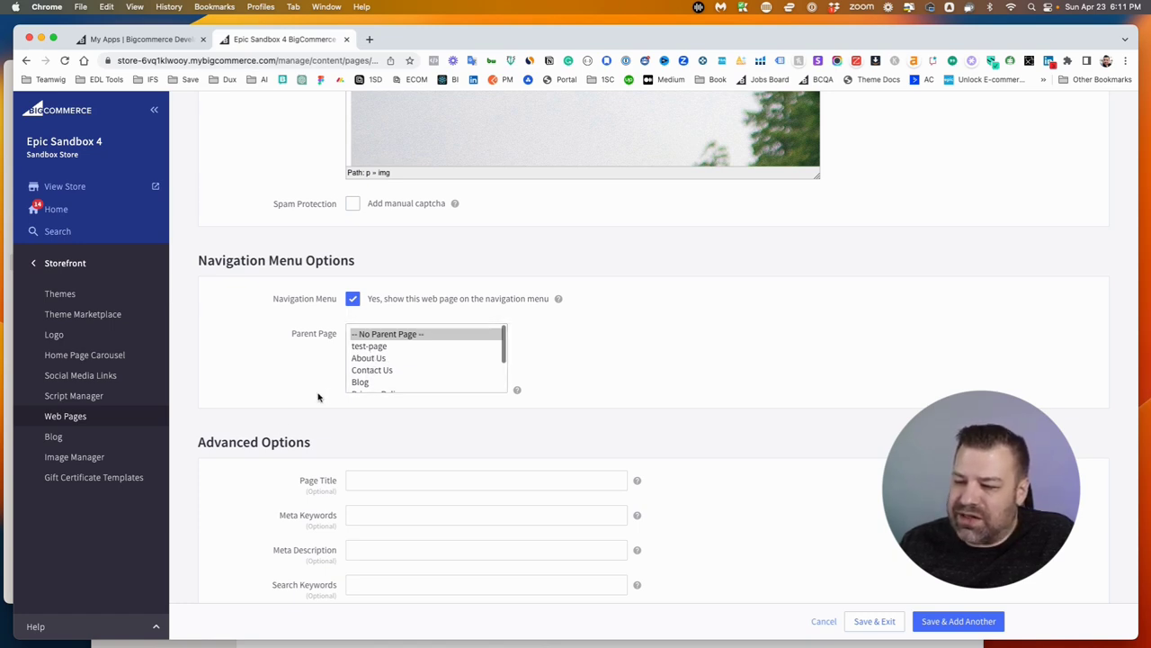
pyautogui.scroll(-3, 342, 385)
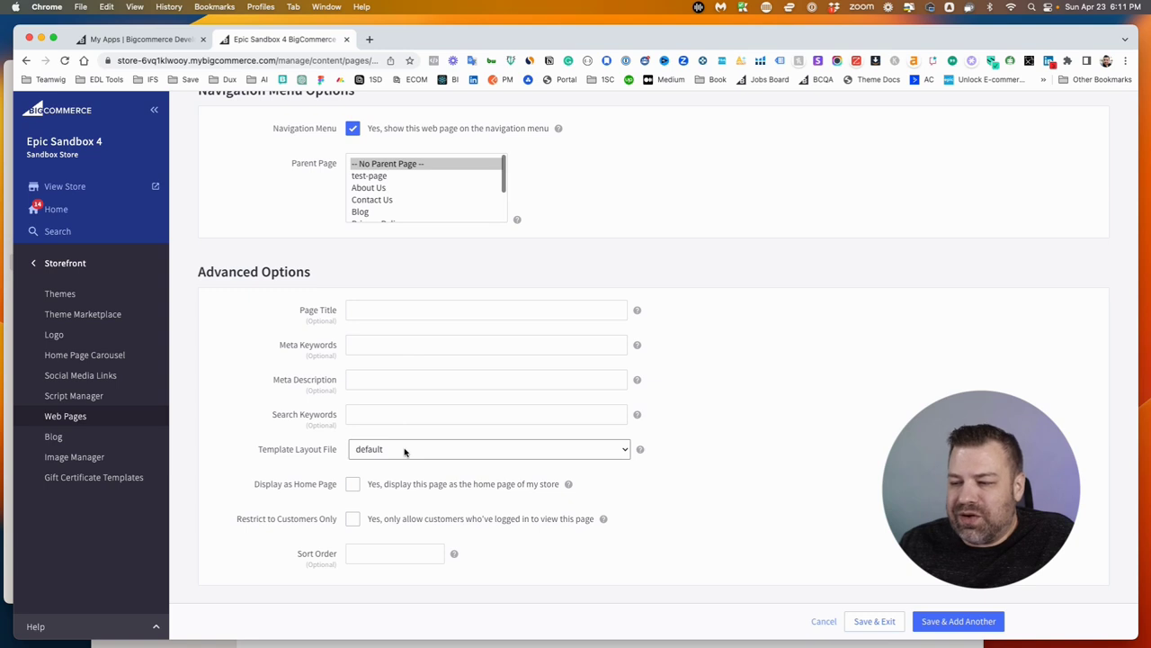
pyautogui.scroll(-2, 405, 452)
pyautogui.click(375, 231)
pyautogui.click(360, 302)
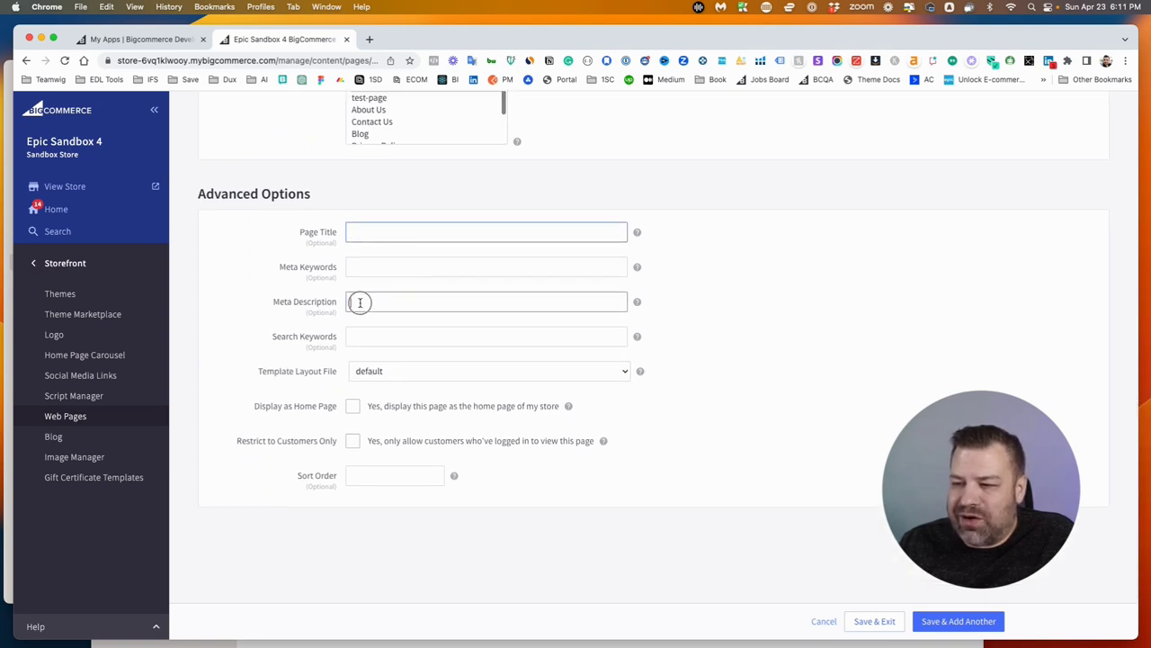
pyautogui.click(360, 267)
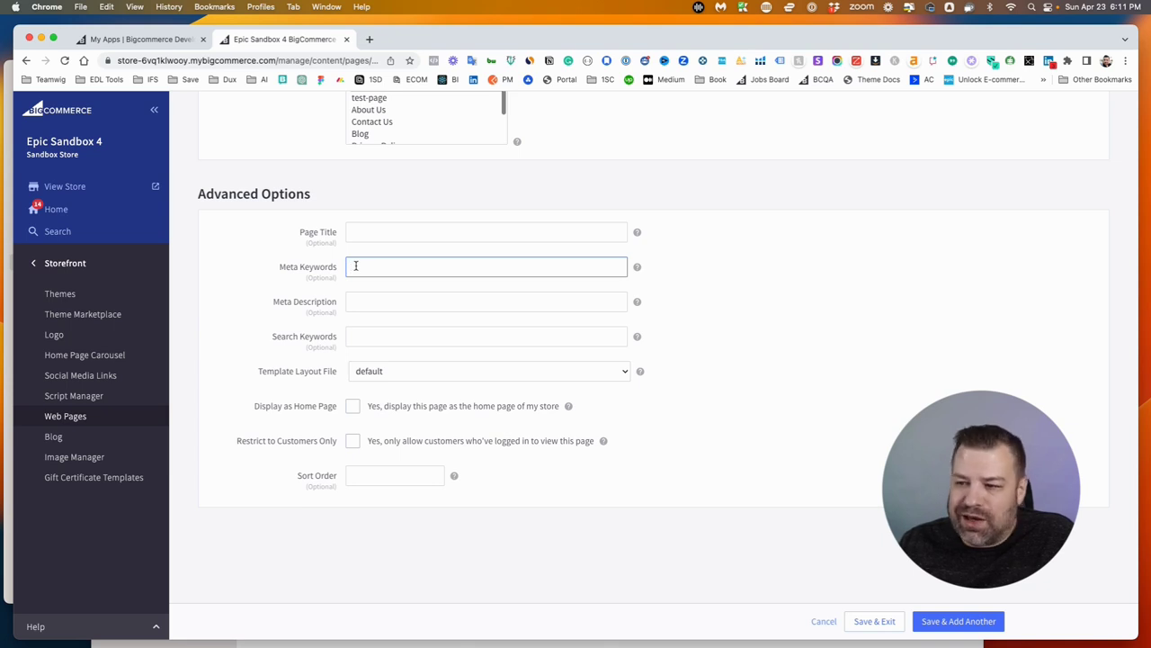
pyautogui.click(355, 334)
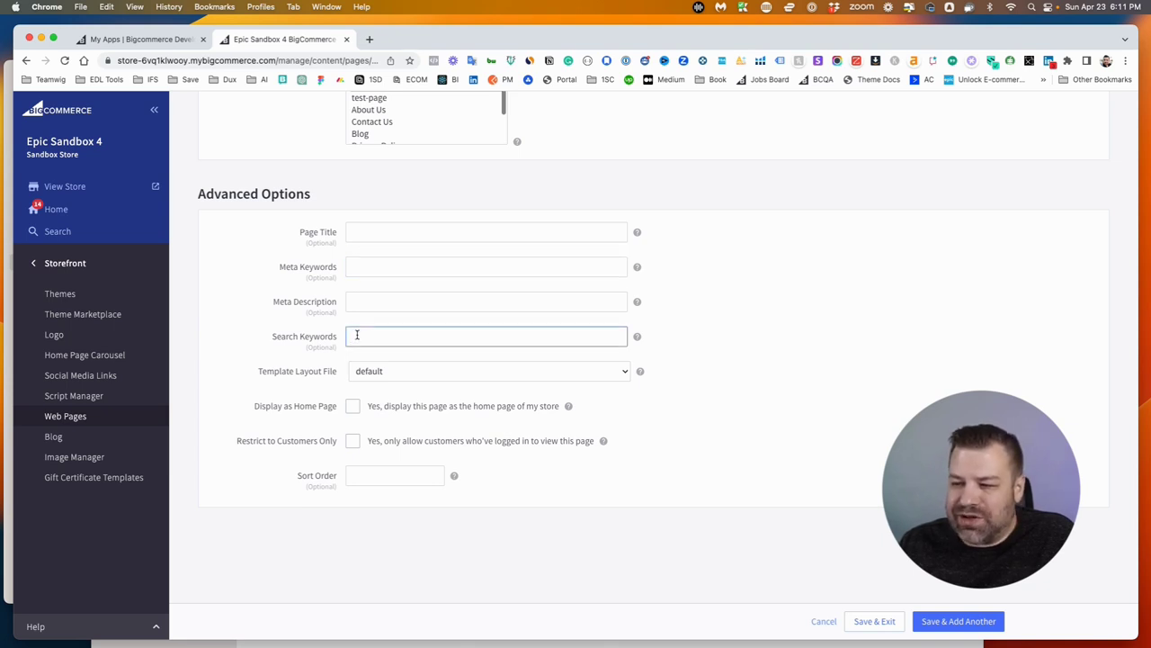
pyautogui.click(353, 232)
pyautogui.click(351, 298)
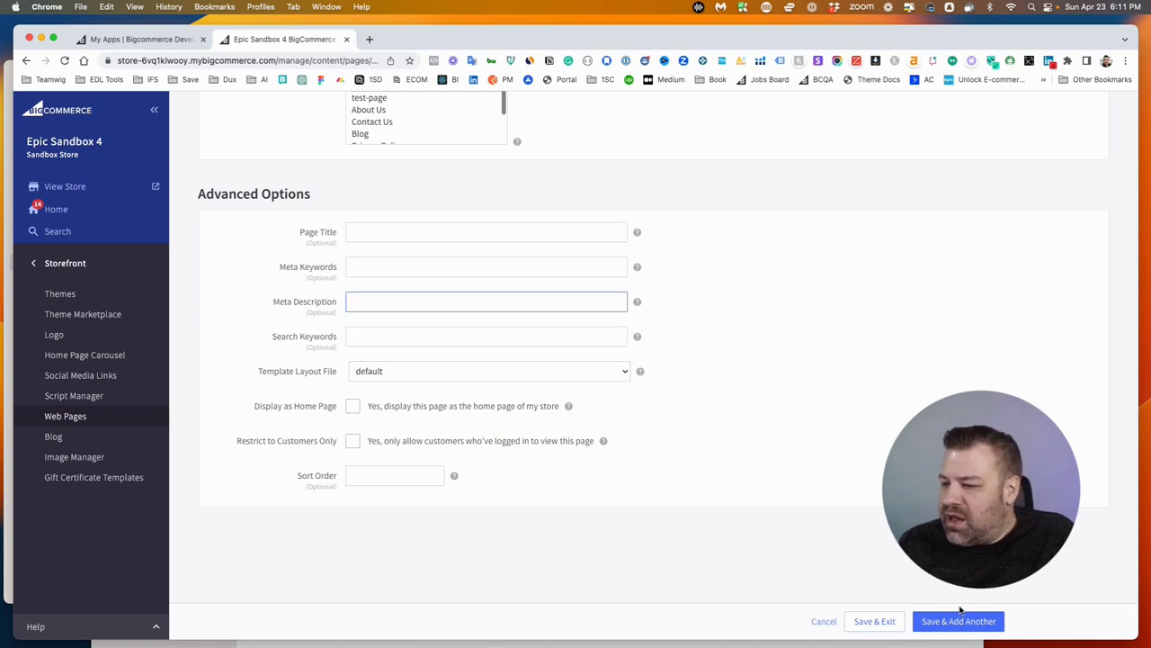
# Step: Save Sample Page, hide test-page, and open the live storefront in a new tab
pyautogui.click(874, 624)
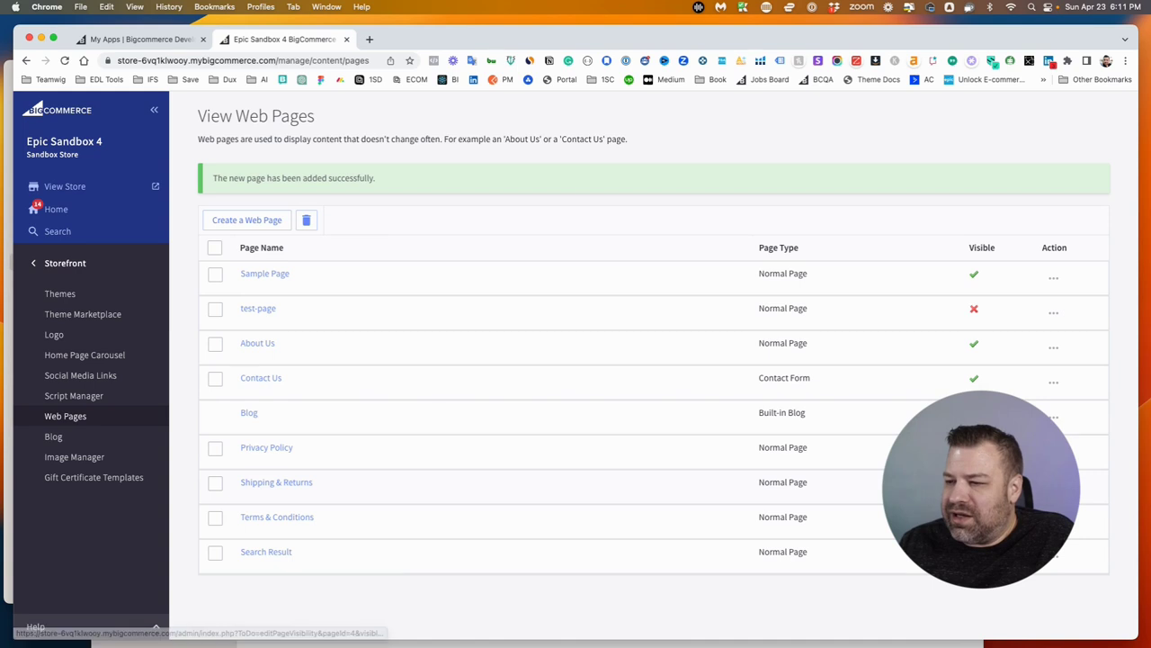
pyautogui.click(972, 307)
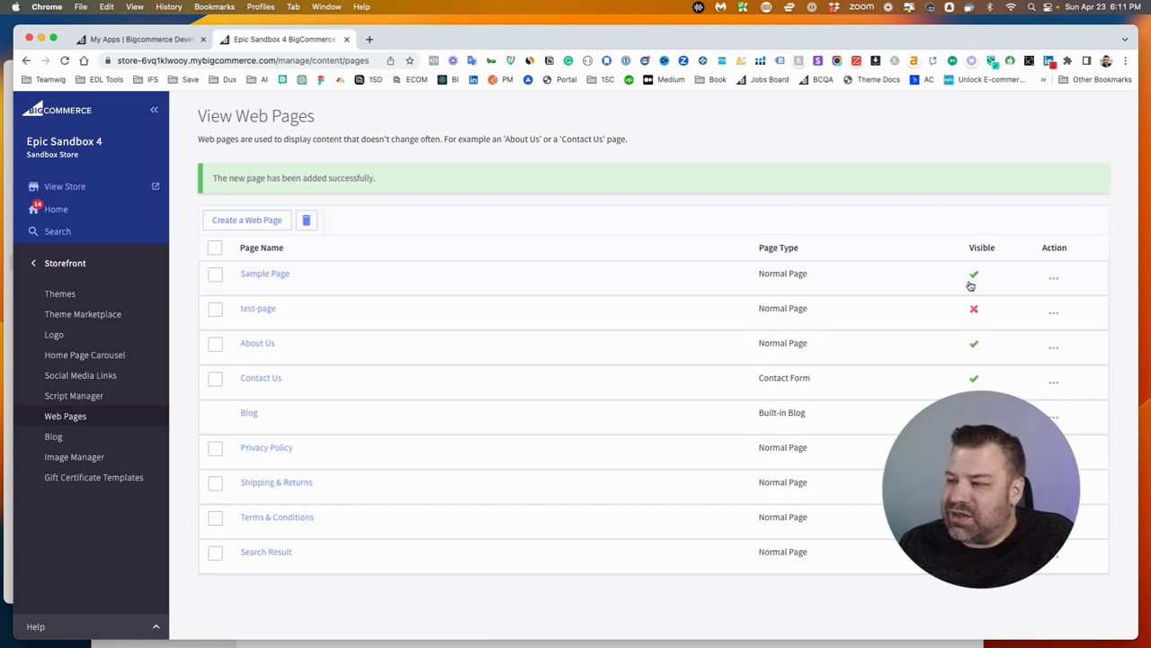
pyautogui.click(155, 189)
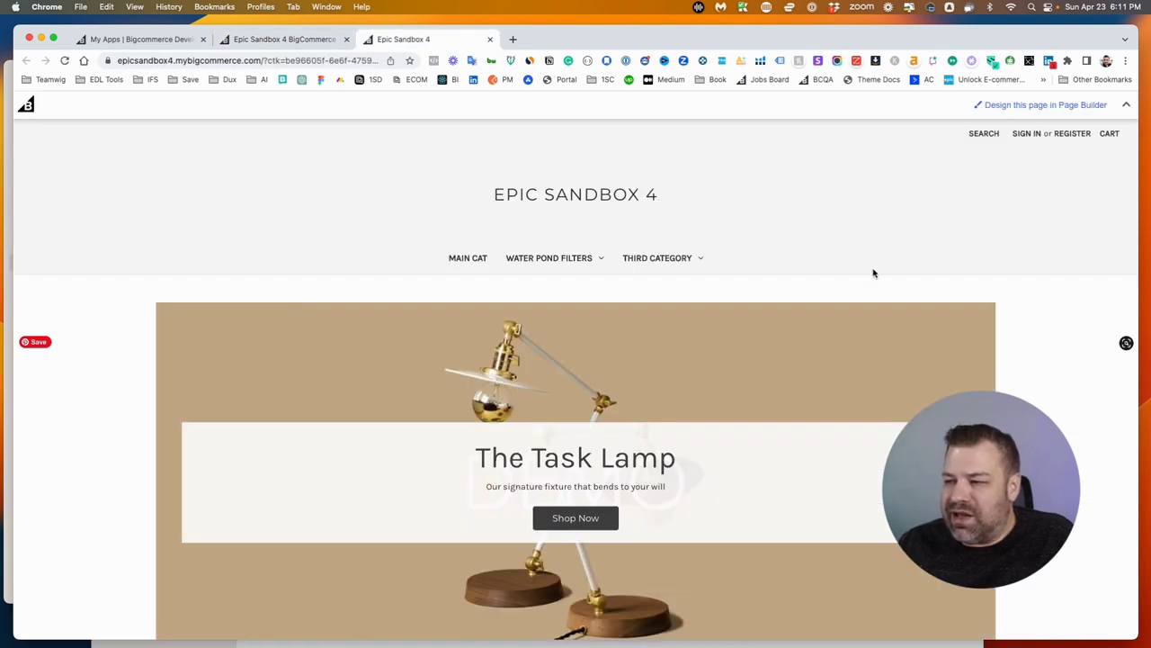
# Step: Return to the admin tab and go to Storefront > Themes
pyautogui.click(310, 40)
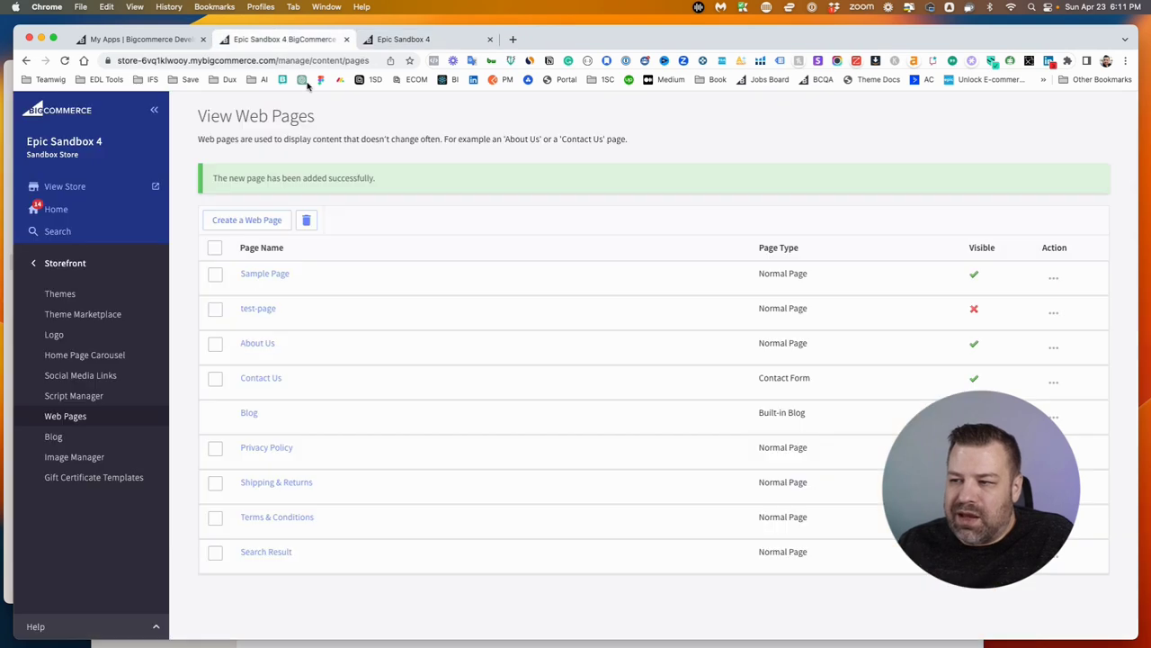
pyautogui.click(68, 296)
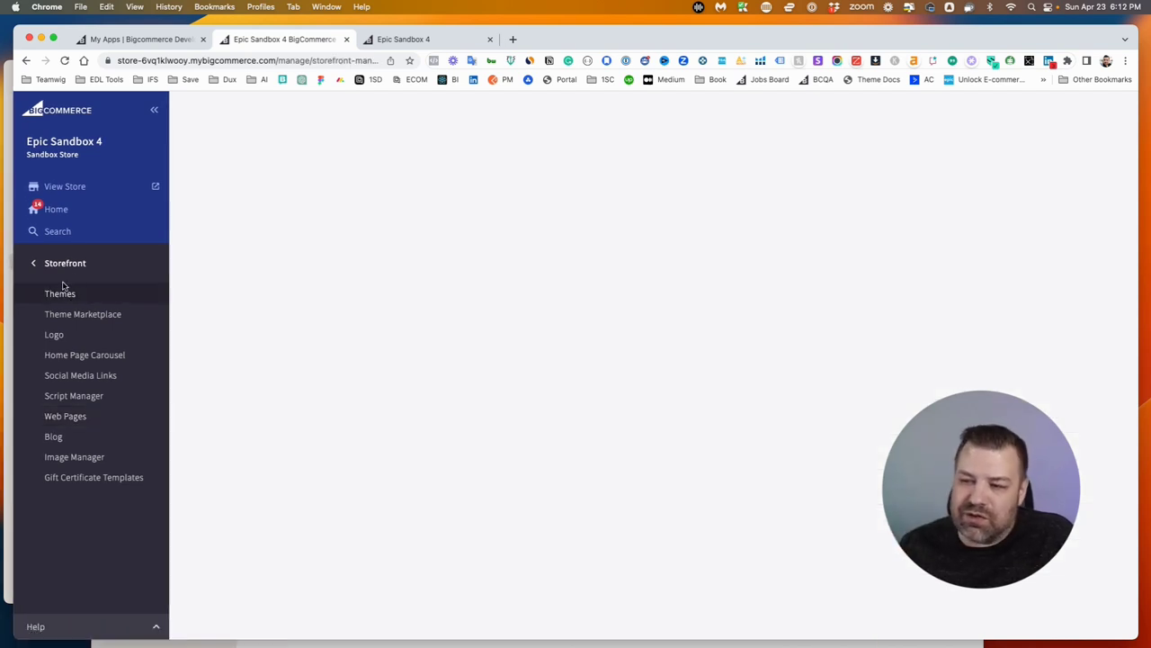
# Step: In the theme's Header & Footer styles, uncheck 'Hide links to web pages' and start publishing
pyautogui.click(526, 281)
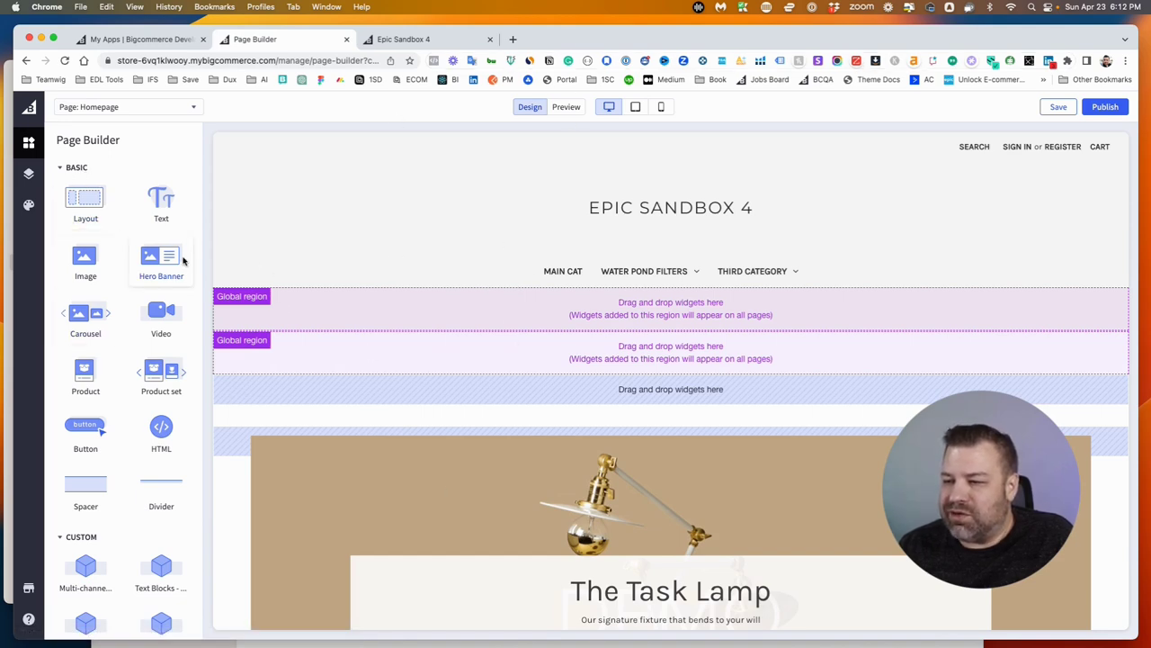
pyautogui.click(29, 205)
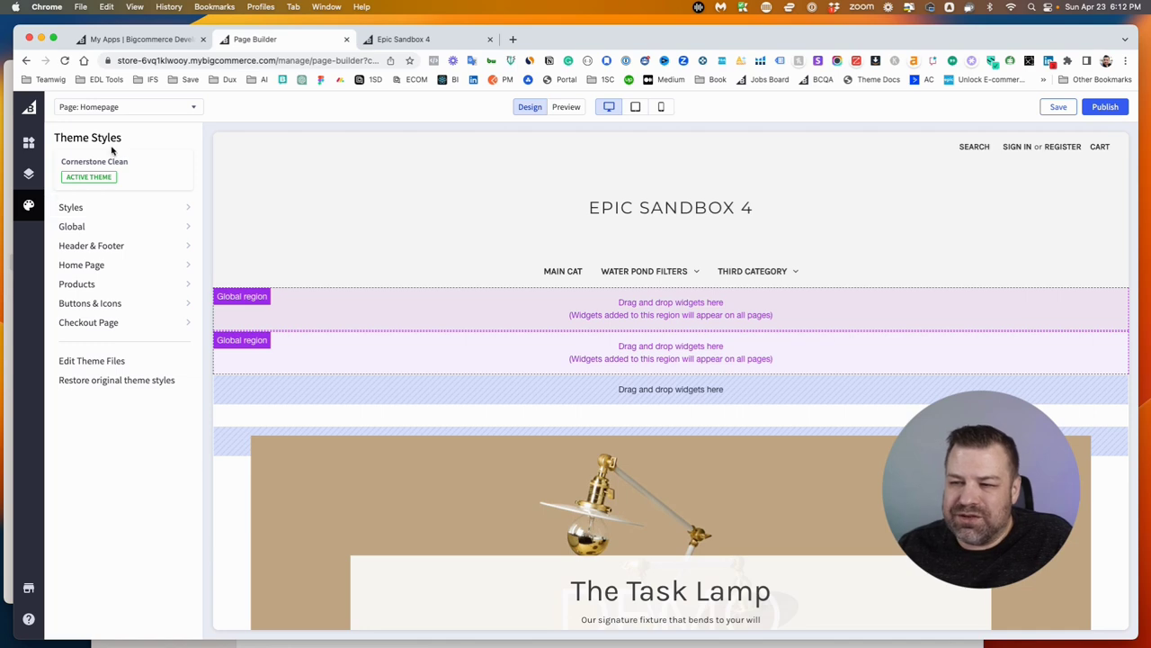
pyautogui.click(83, 248)
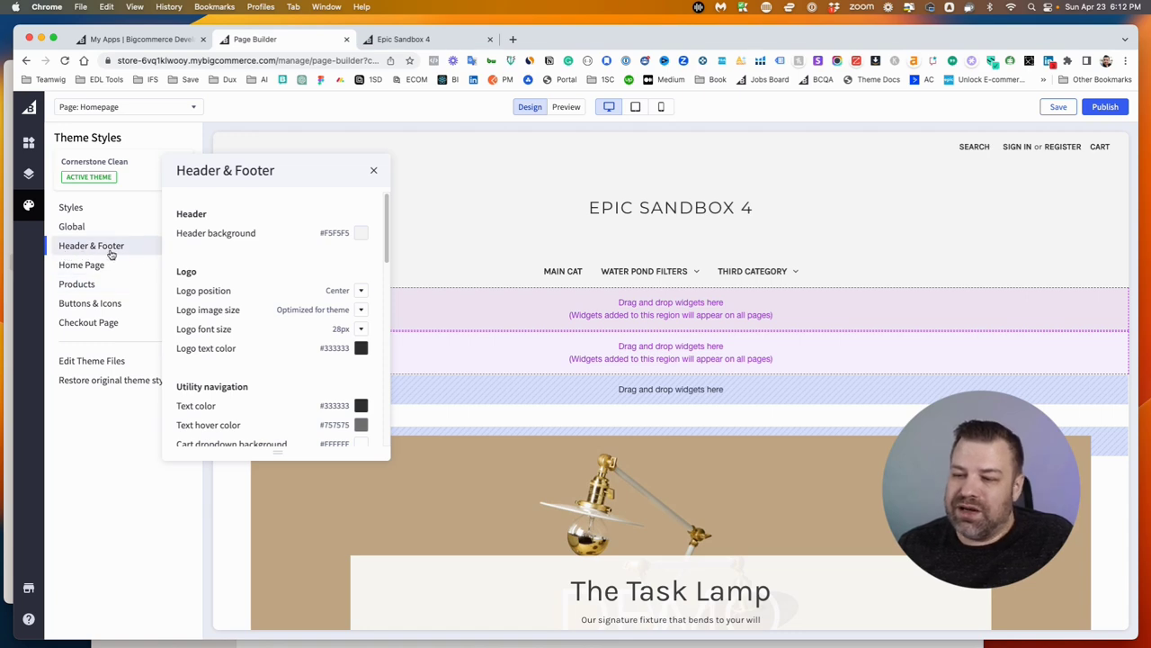
pyautogui.scroll(-1, 224, 304)
pyautogui.scroll(-6, 224, 304)
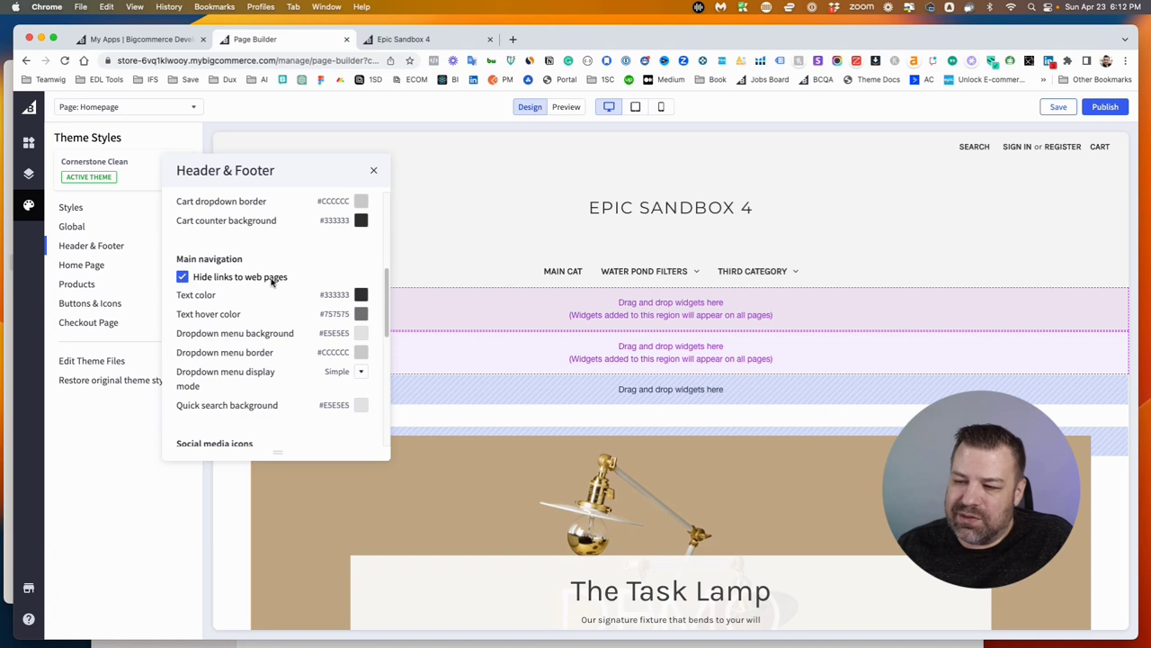
pyautogui.click(182, 277)
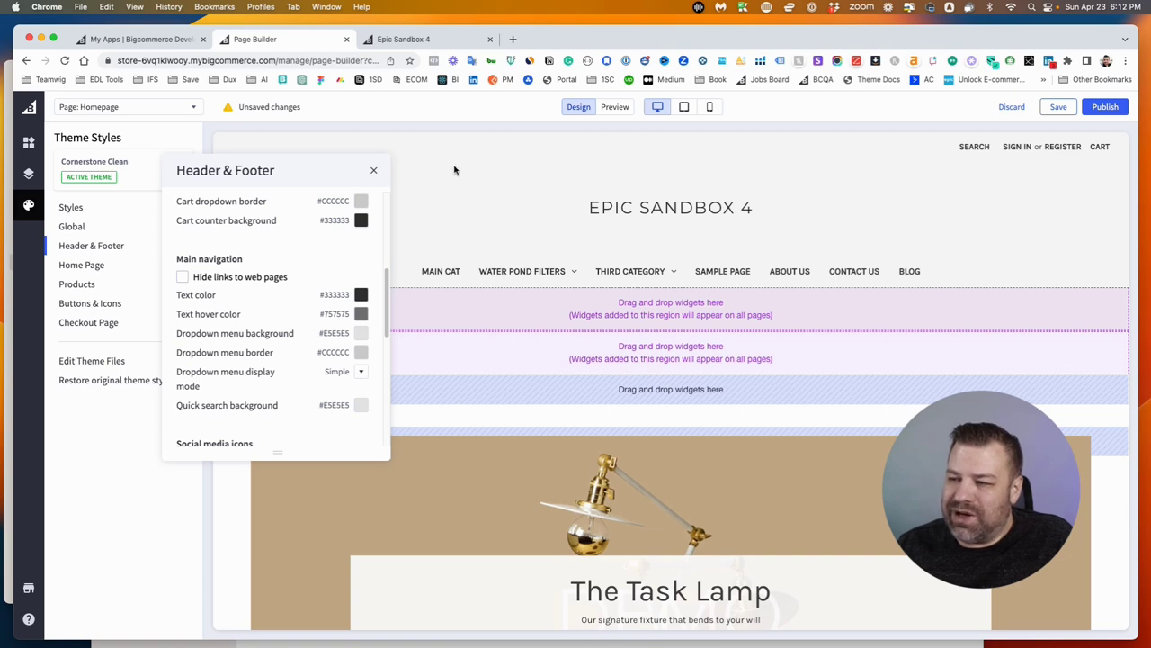
pyautogui.click(373, 170)
# Step: Confirm publishing, then reload the storefront to see Sample Page, About Us, Contact Us and Blog
pyautogui.click(1122, 107)
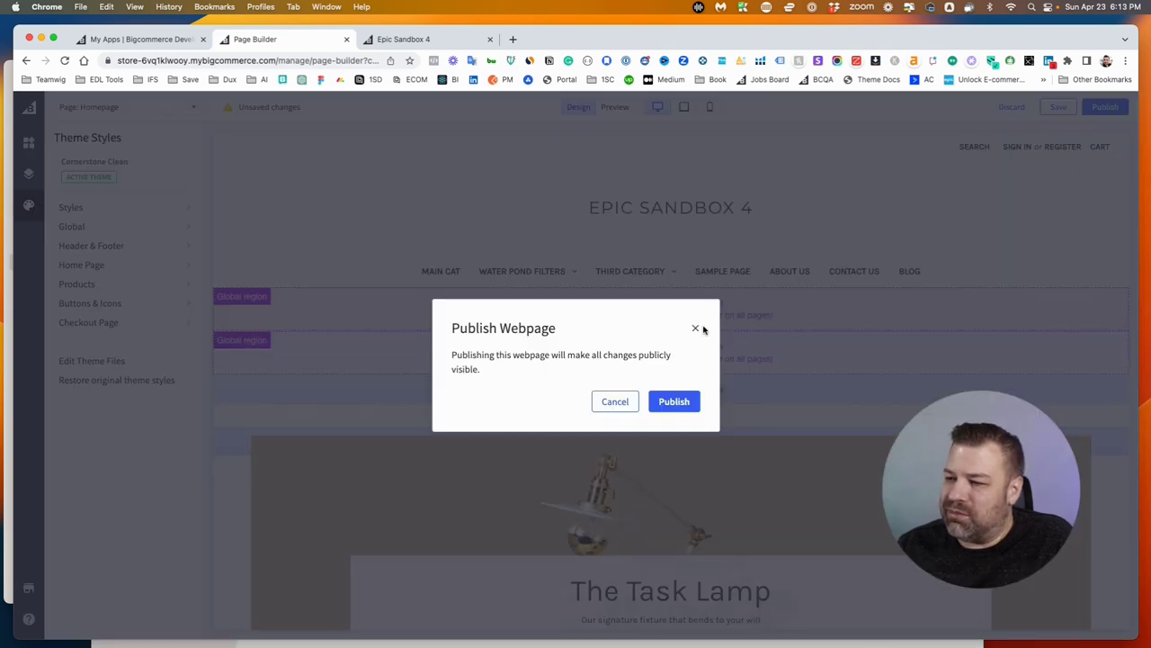
pyautogui.click(681, 404)
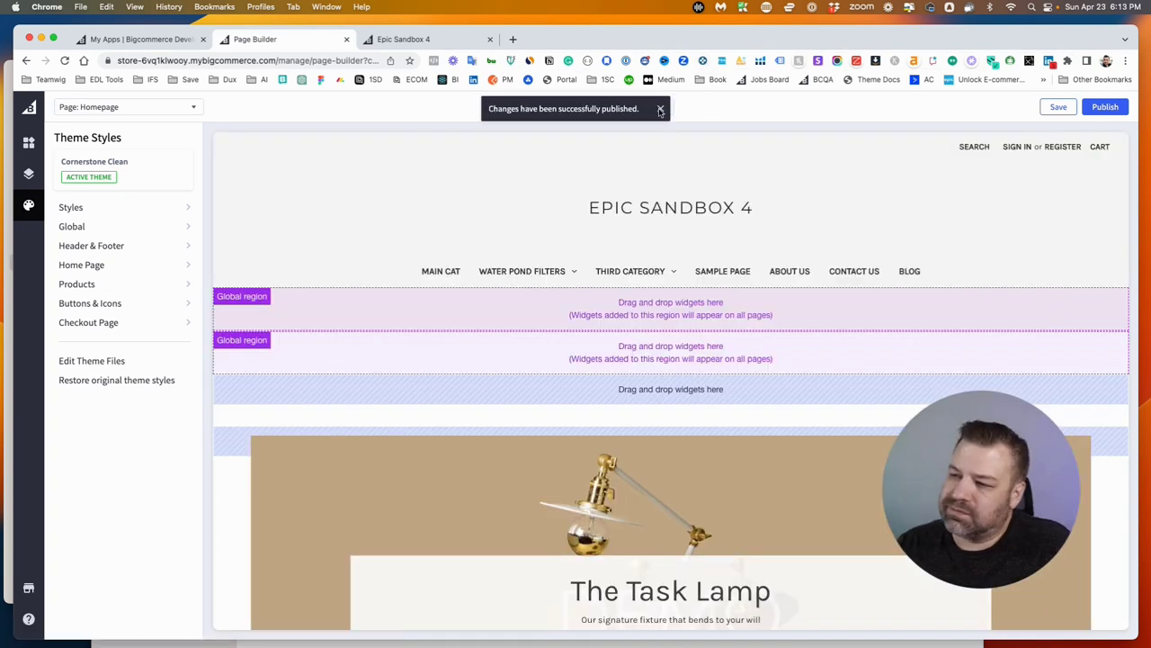
pyautogui.click(660, 108)
pyautogui.click(419, 33)
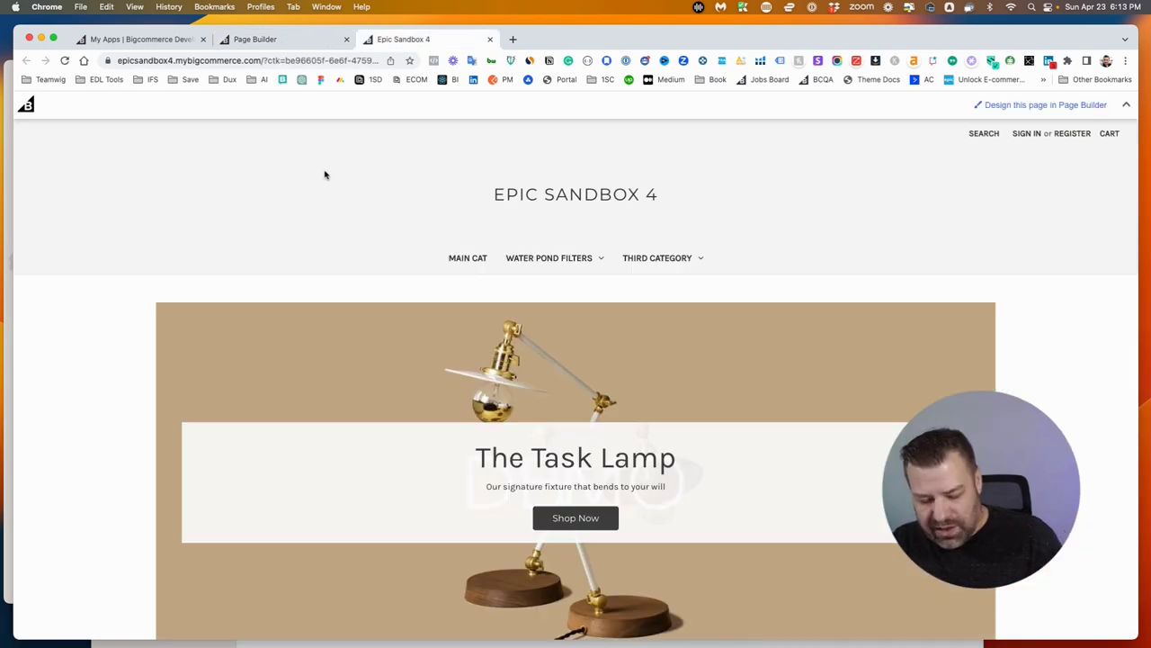
pyautogui.press('super+r')
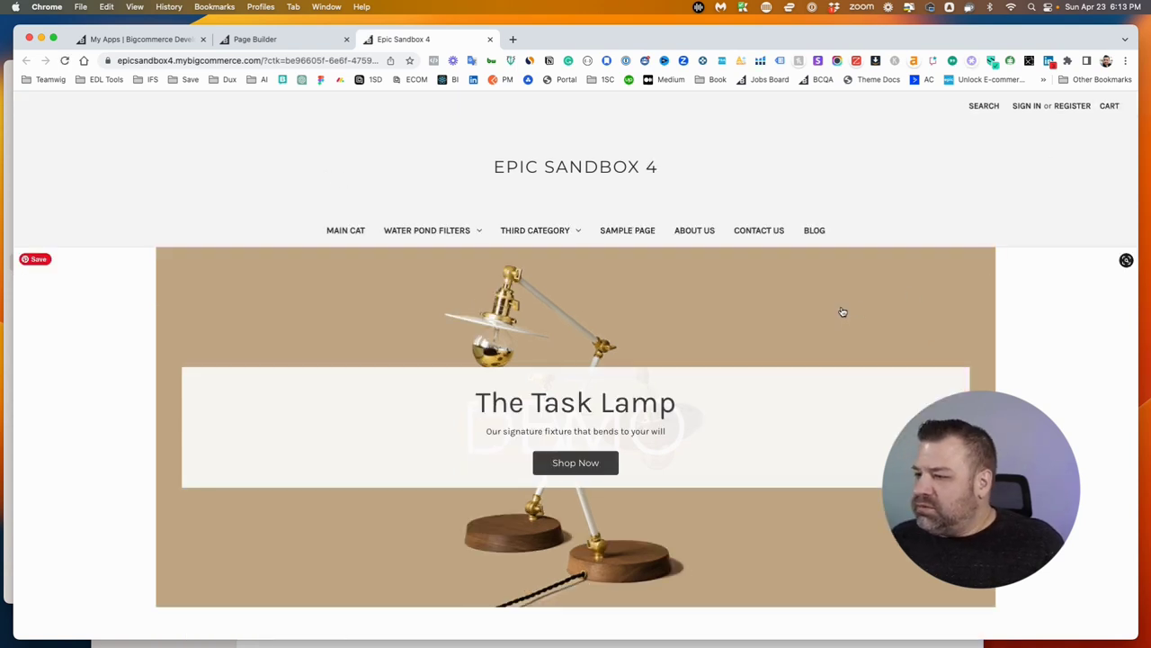
# Step: Open SAMPLE PAGE from the storefront nav and check its text line and gallery photo
pyautogui.click(617, 234)
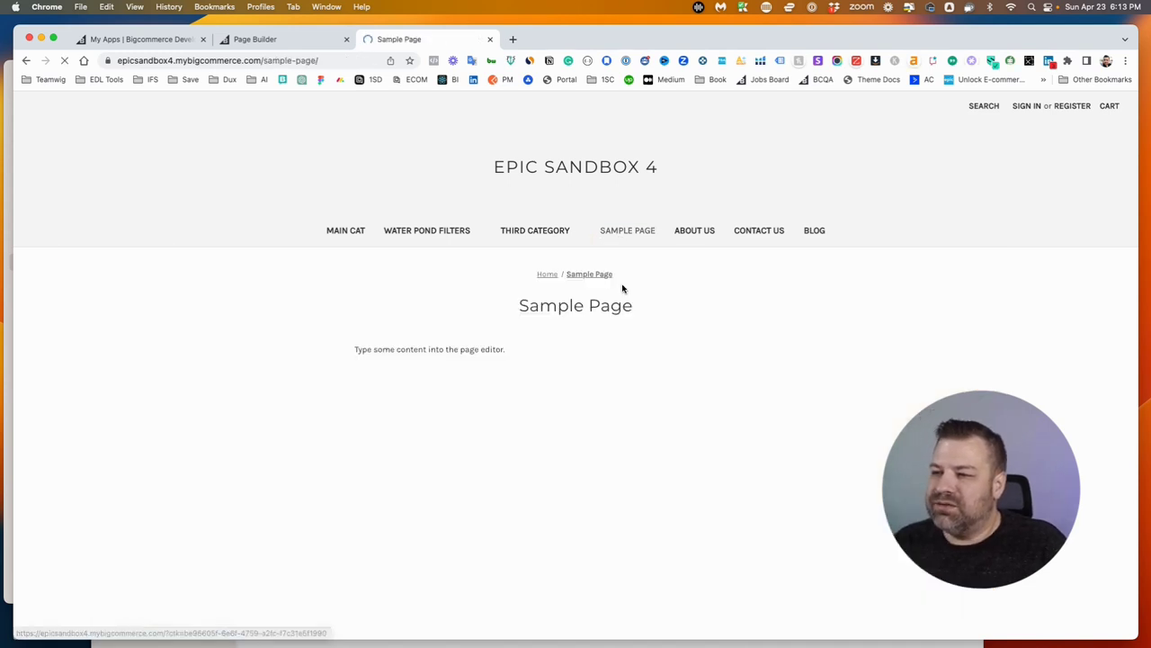
pyautogui.scroll(-5, 623, 288)
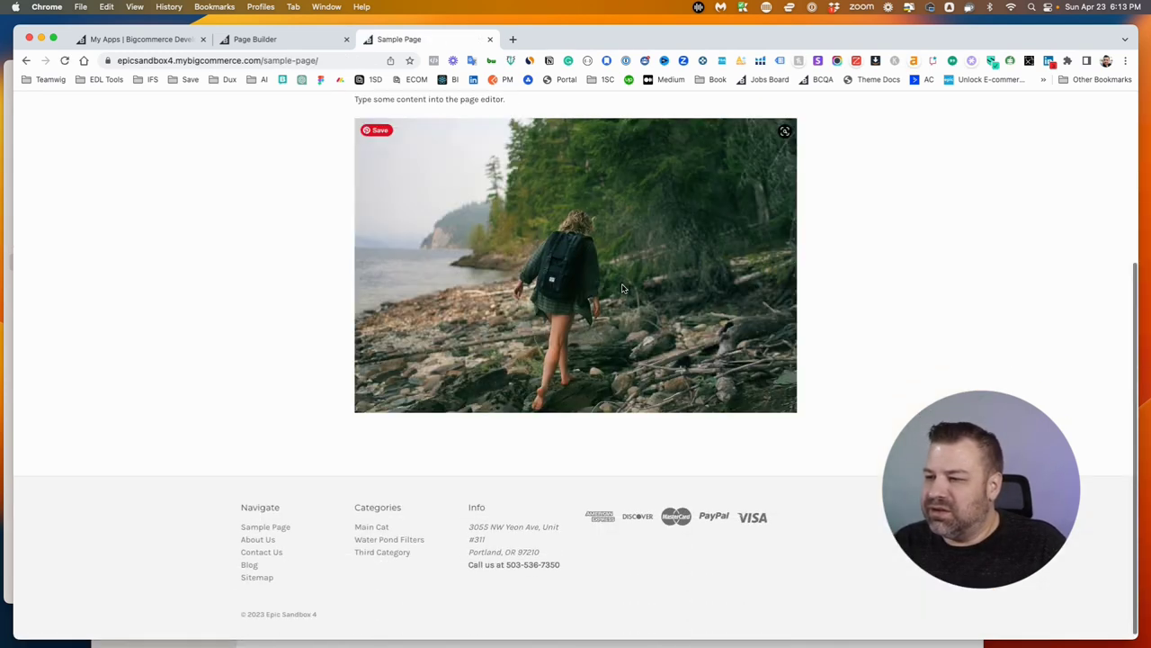
pyautogui.scroll(2, 622, 289)
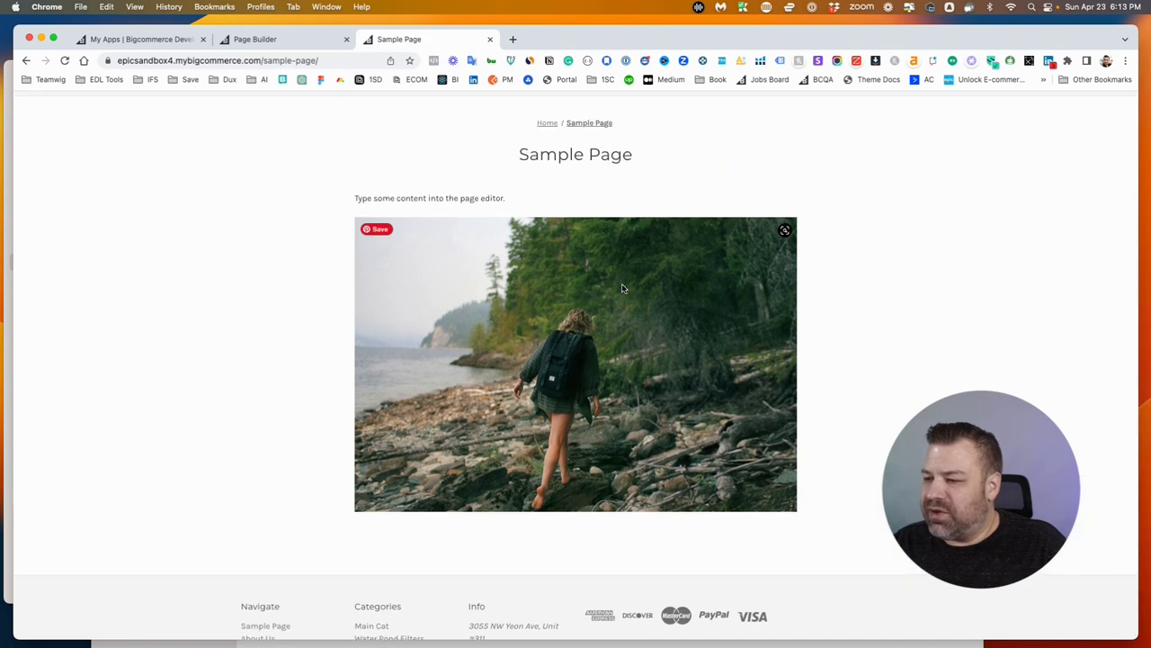
pyautogui.scroll(2, 622, 288)
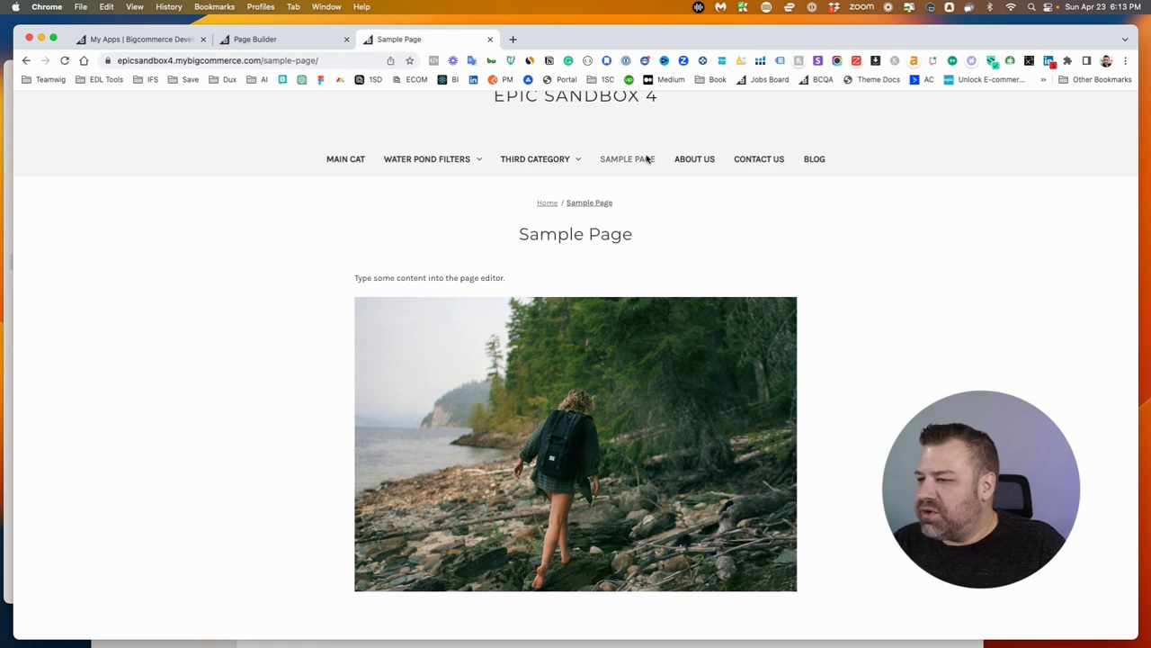
# Step: In the control panel's Storefront > Web Pages list, drag Sample Page beneath About Us
pyautogui.click(244, 39)
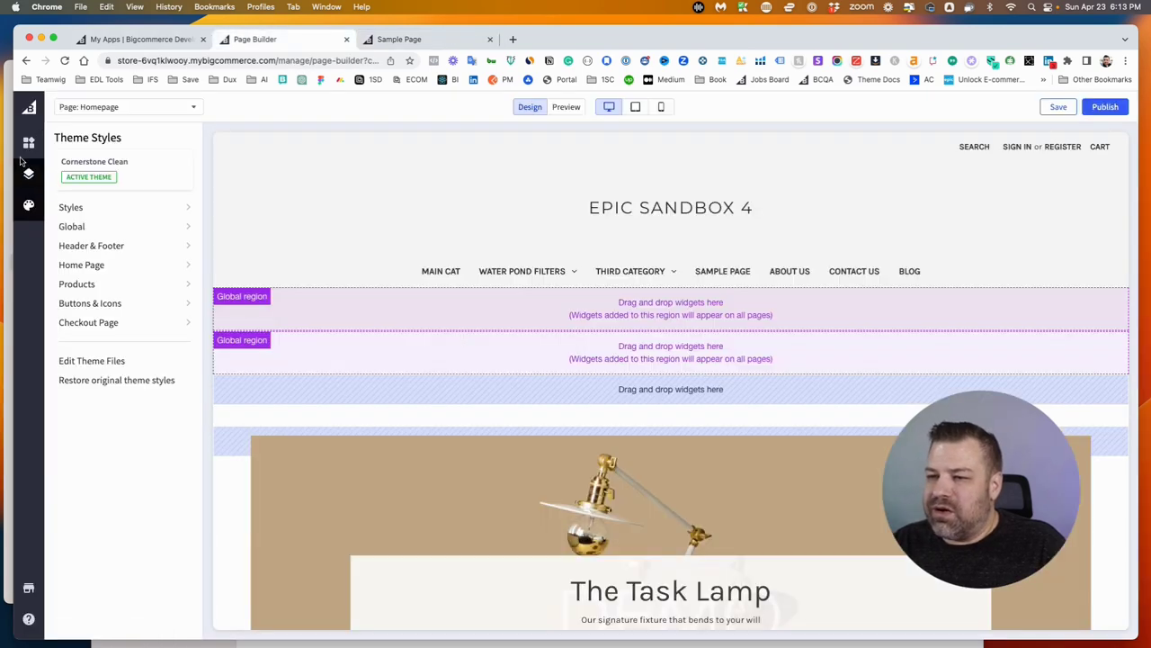
pyautogui.click(34, 110)
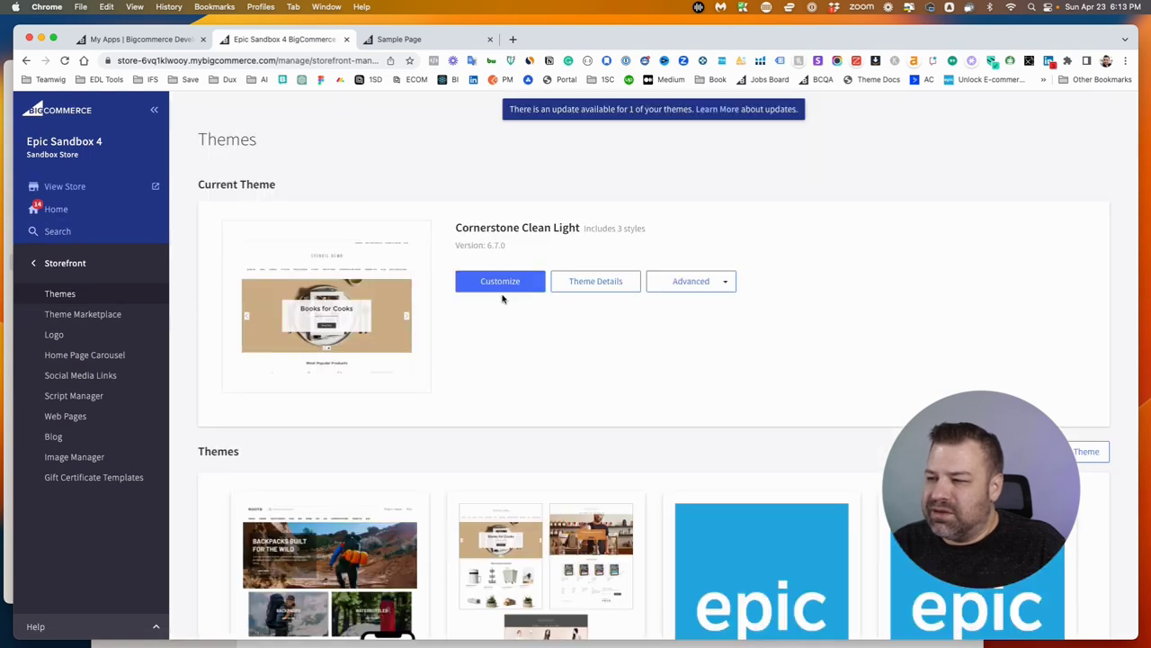
pyautogui.click(56, 415)
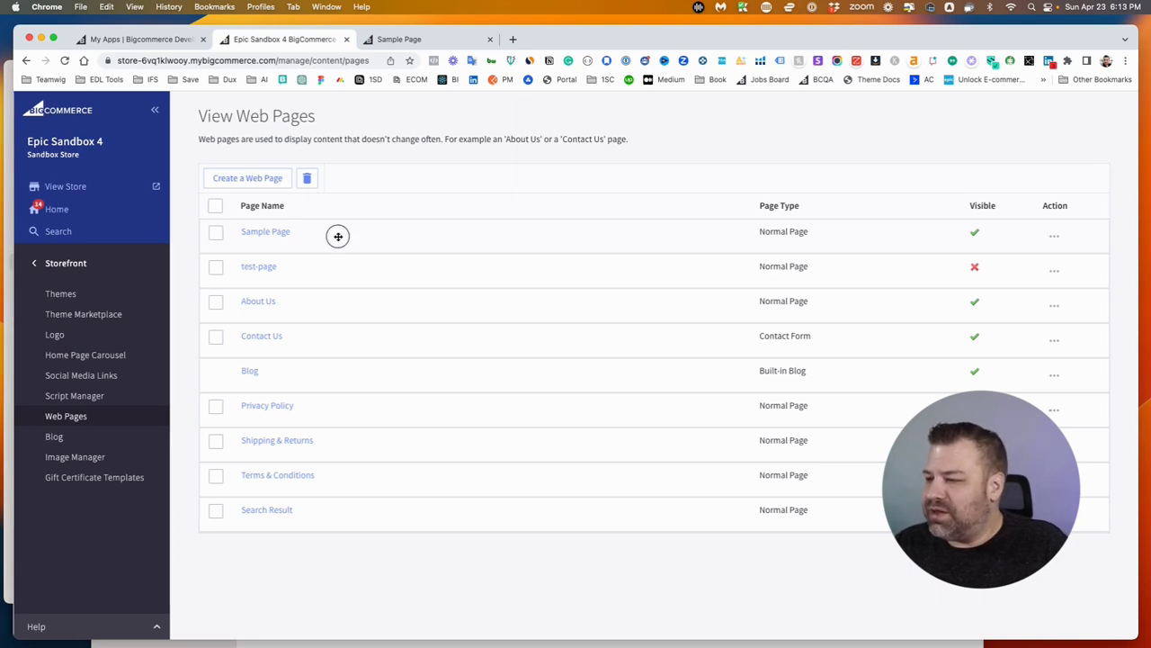
pyautogui.moveTo(336, 235); pyautogui.dragTo(362, 301)
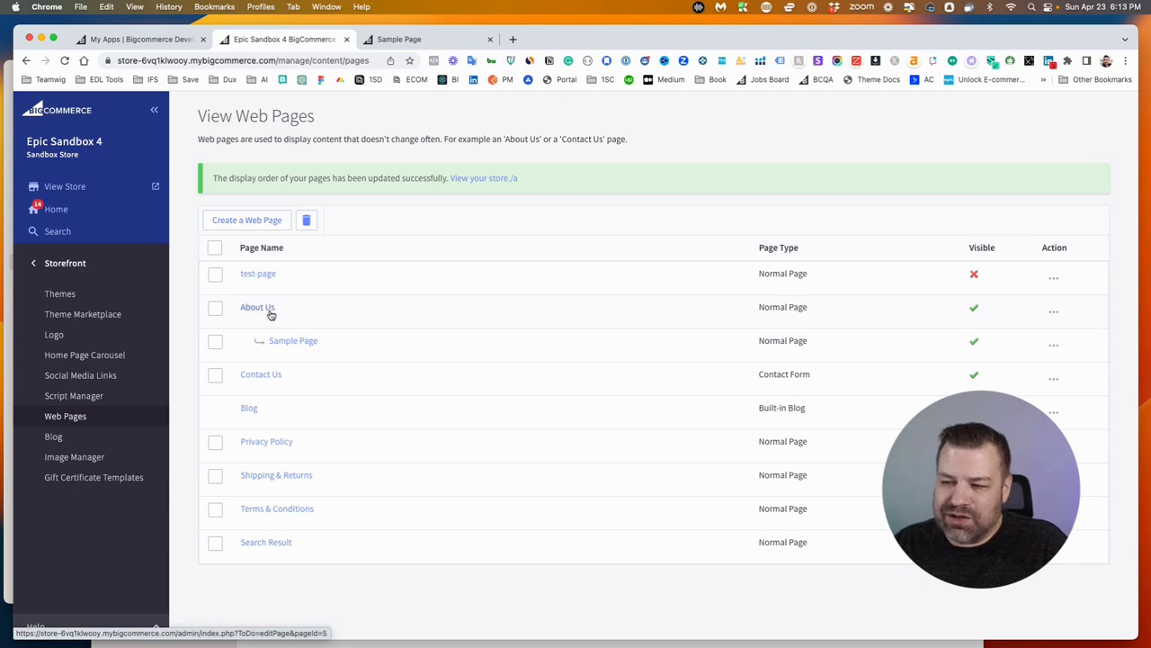
# Step: Reload the storefront and reach Sample Page through the link on the About Us page
pyautogui.click(390, 40)
pyautogui.press('super+r')
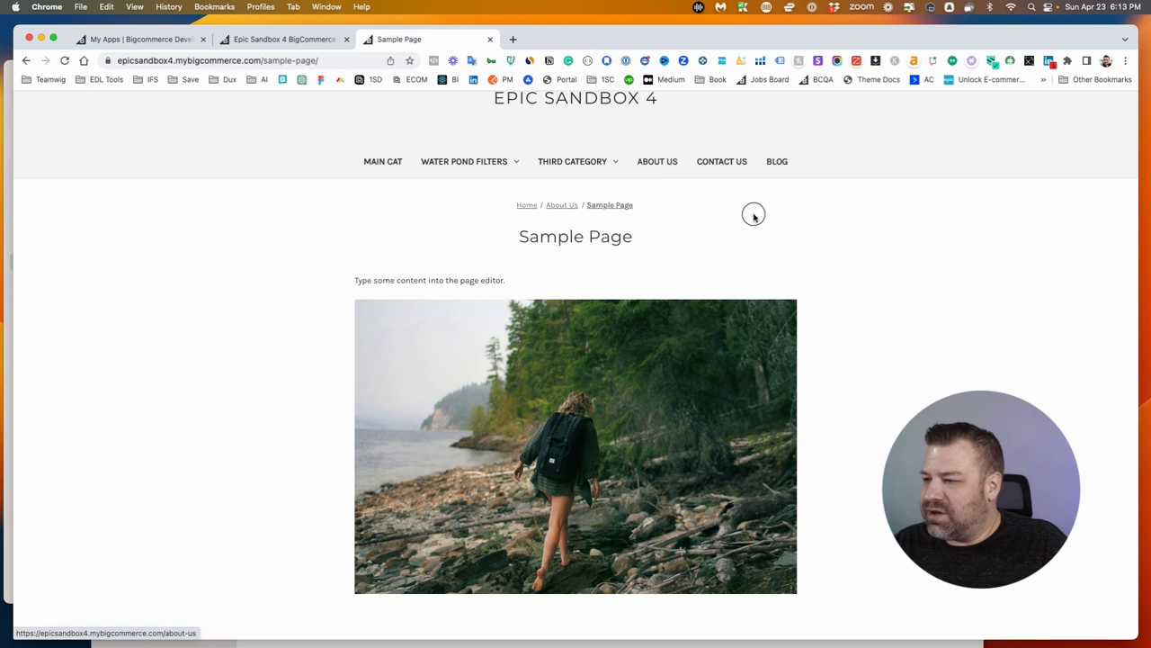
pyautogui.click(663, 163)
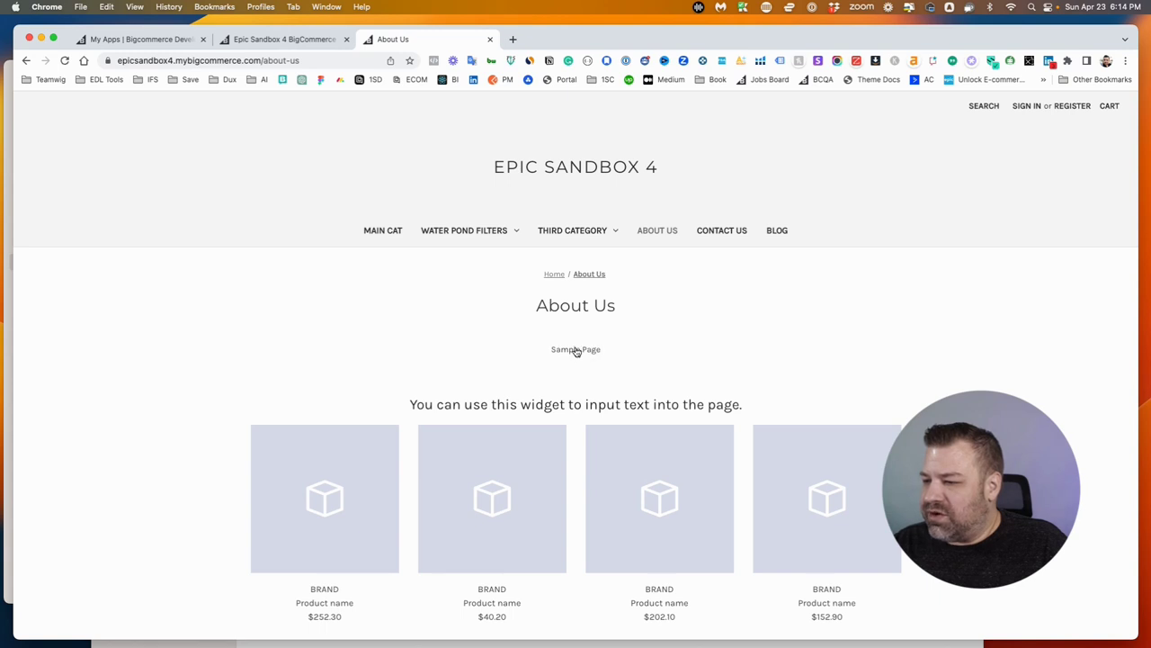
pyautogui.click(576, 351)
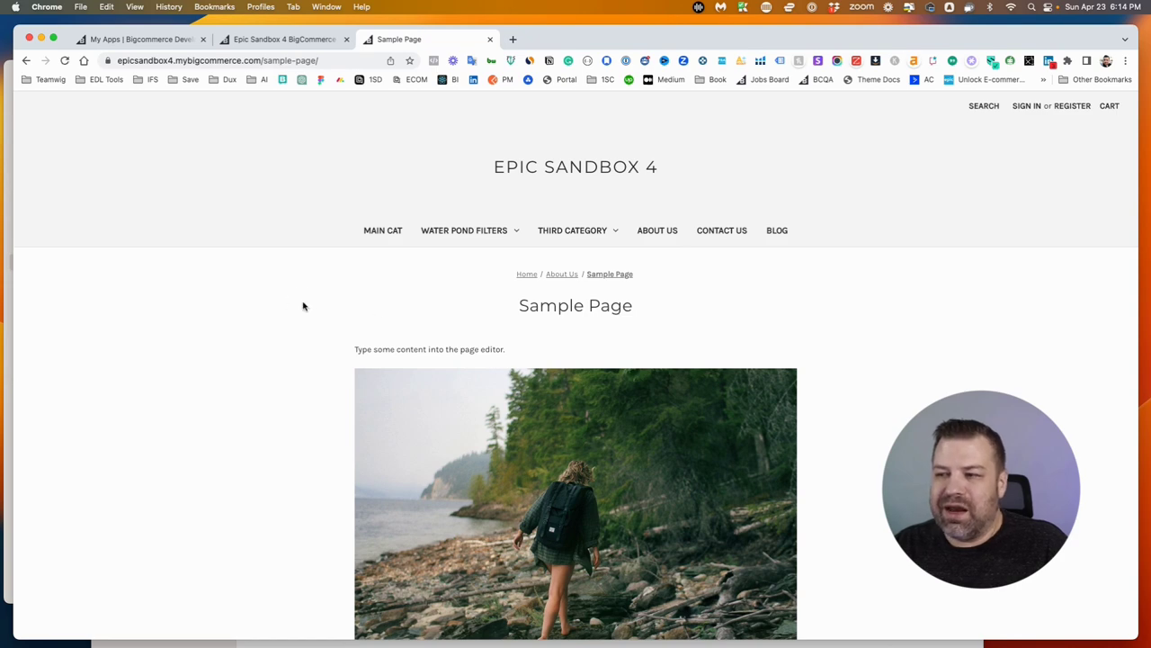
# Step: In the web pages list, turn Sample Page's Visible setting off and back on
pyautogui.click(286, 40)
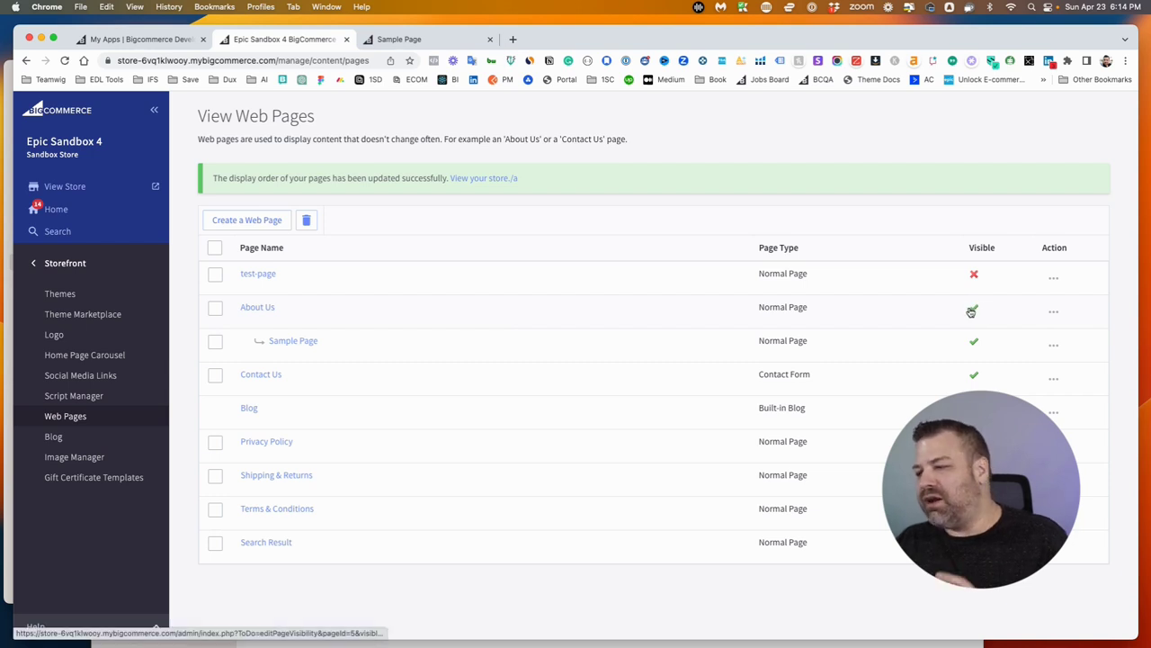
pyautogui.moveTo(382, 348); pyautogui.dragTo(368, 357)
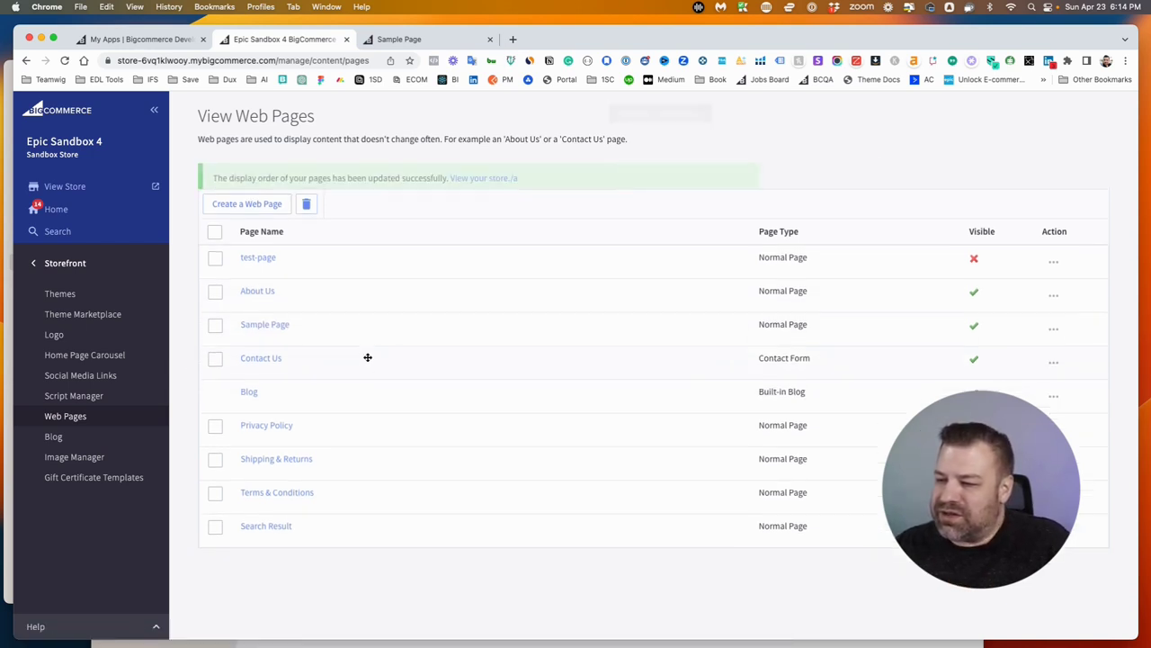
pyautogui.click(973, 342)
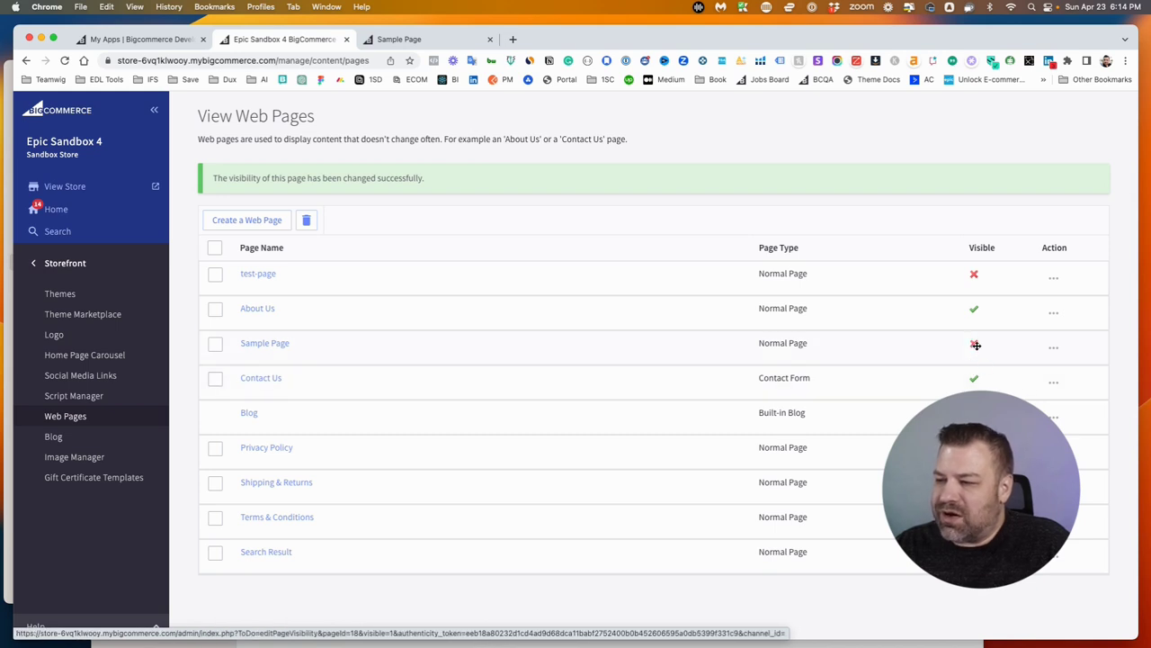
pyautogui.click(974, 345)
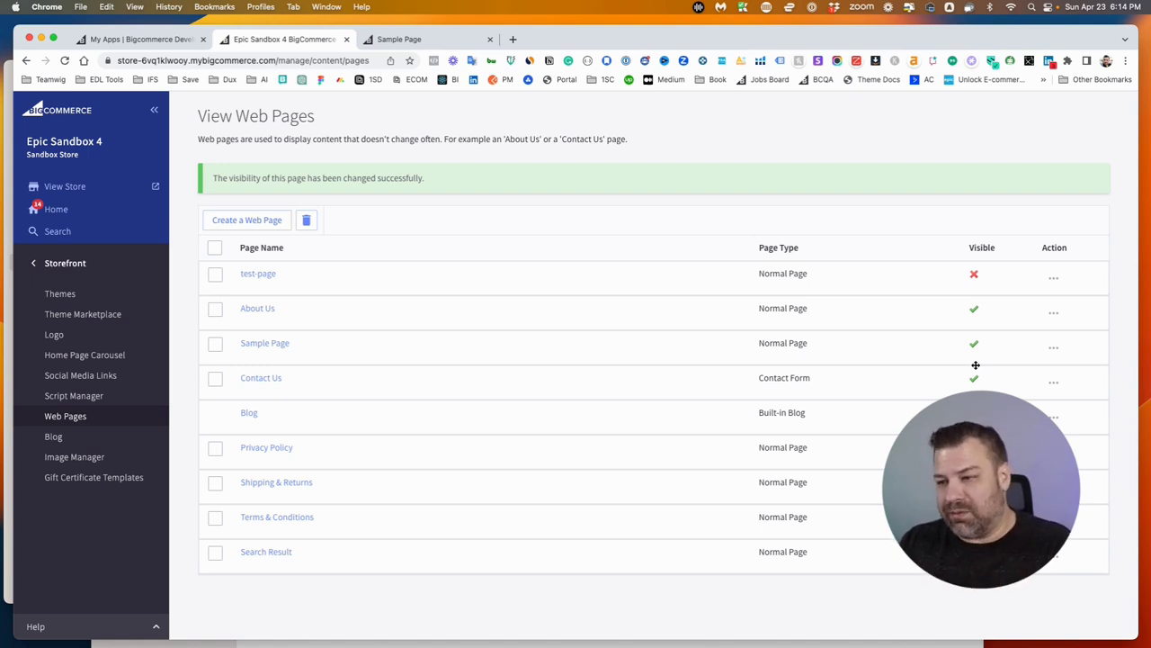
pyautogui.click(53, 437)
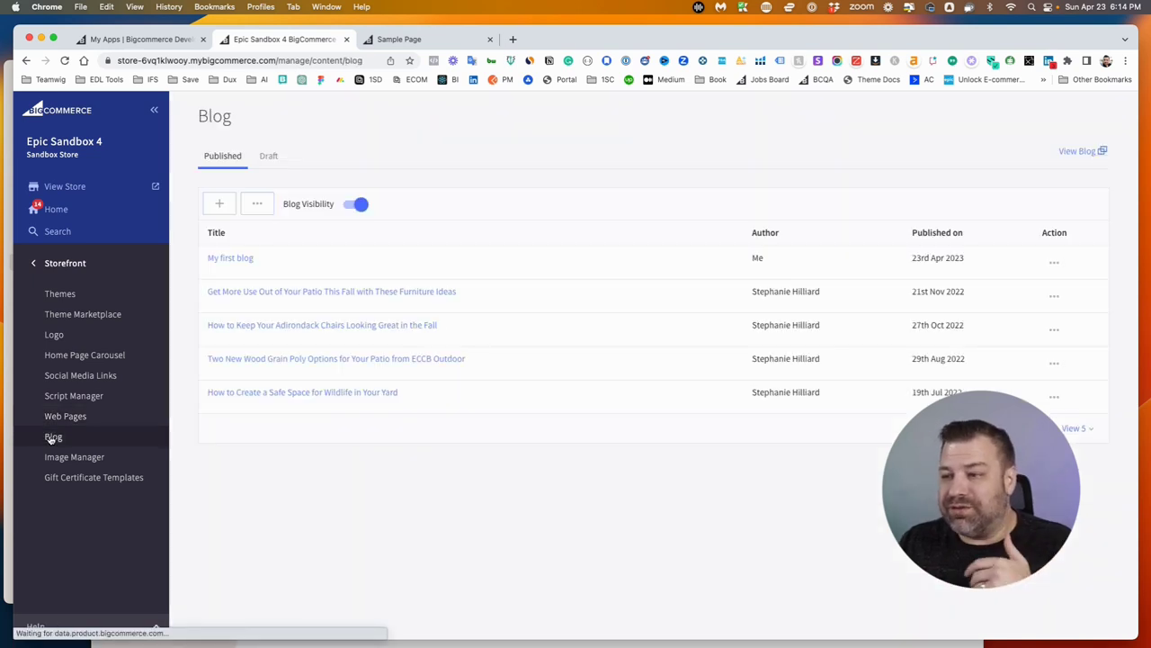